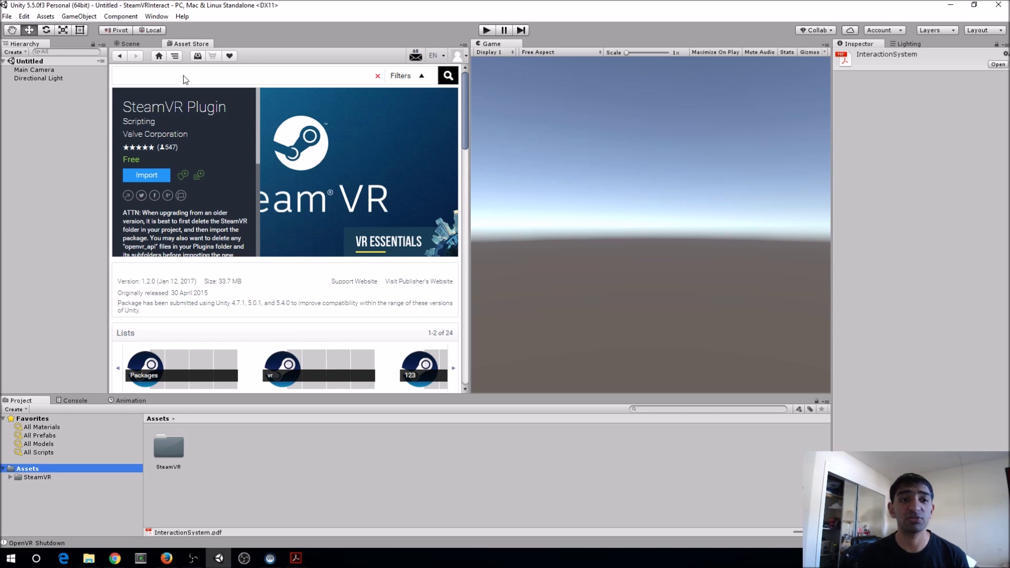
Close the Asset Store tab and open InteractionSystem.pdf from SteamVR > InteractionSystem.
right_click(187, 46)
left_click(230, 79)
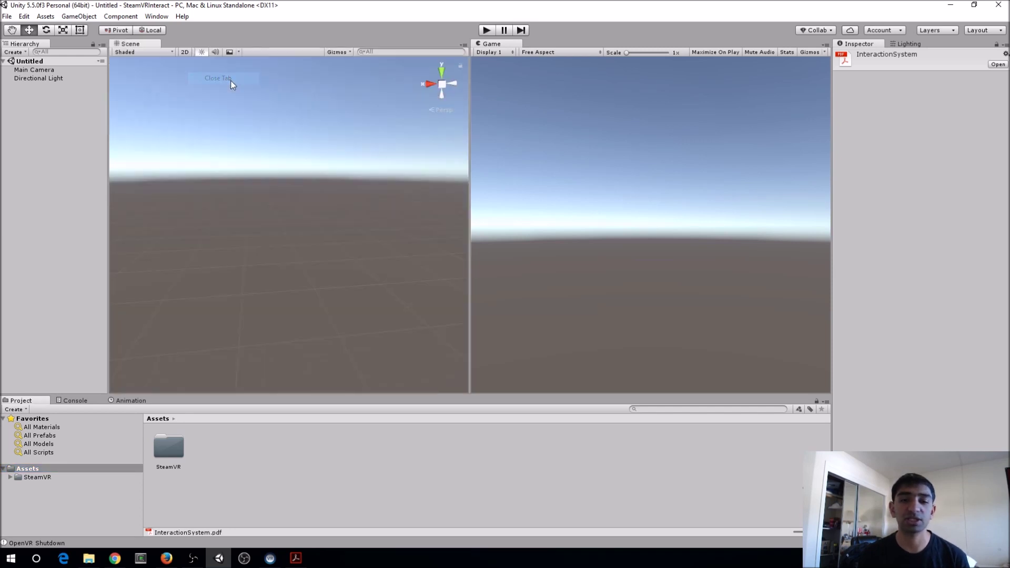
left_click(10, 477)
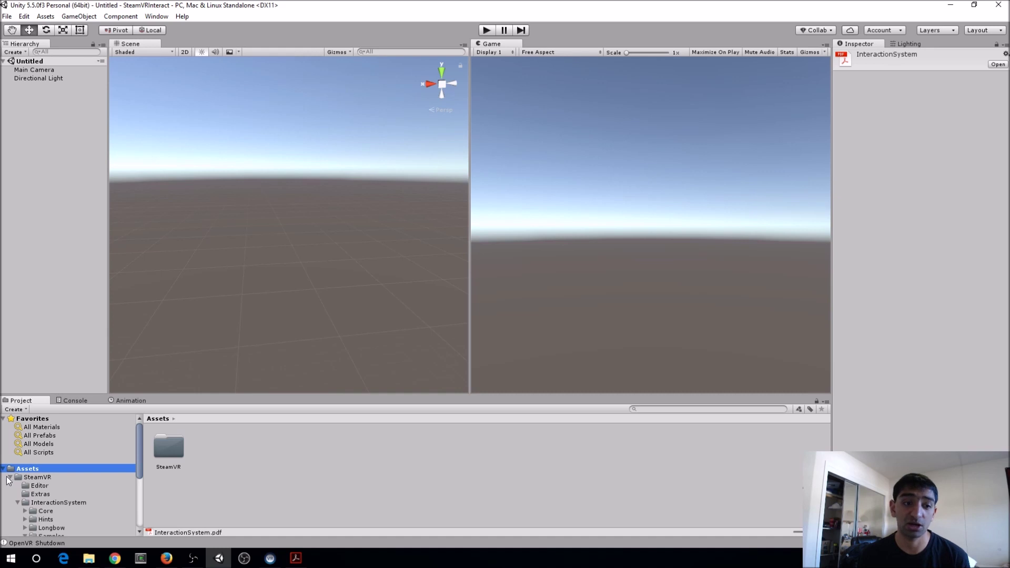
left_click(46, 503)
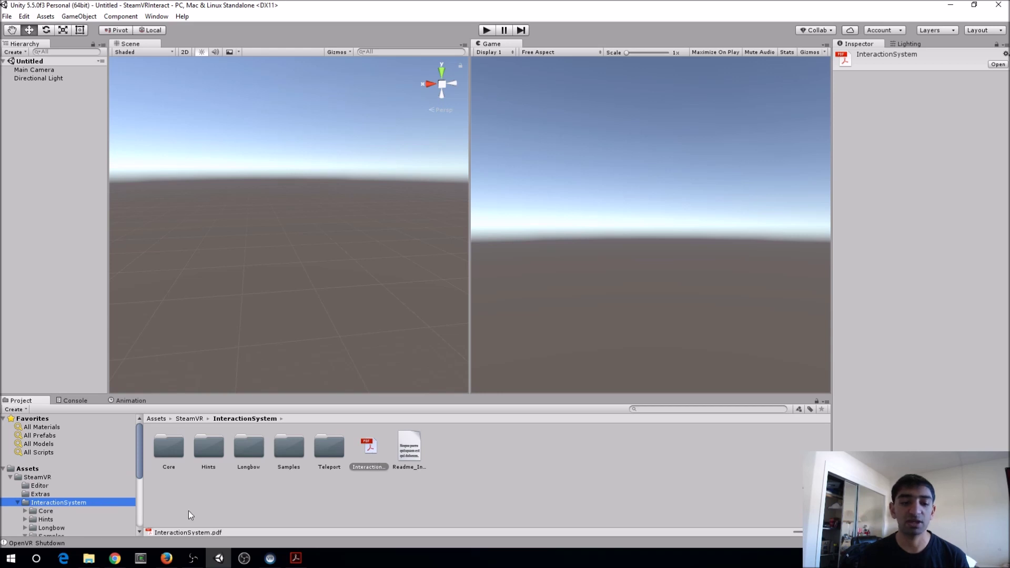
double_click(369, 447)
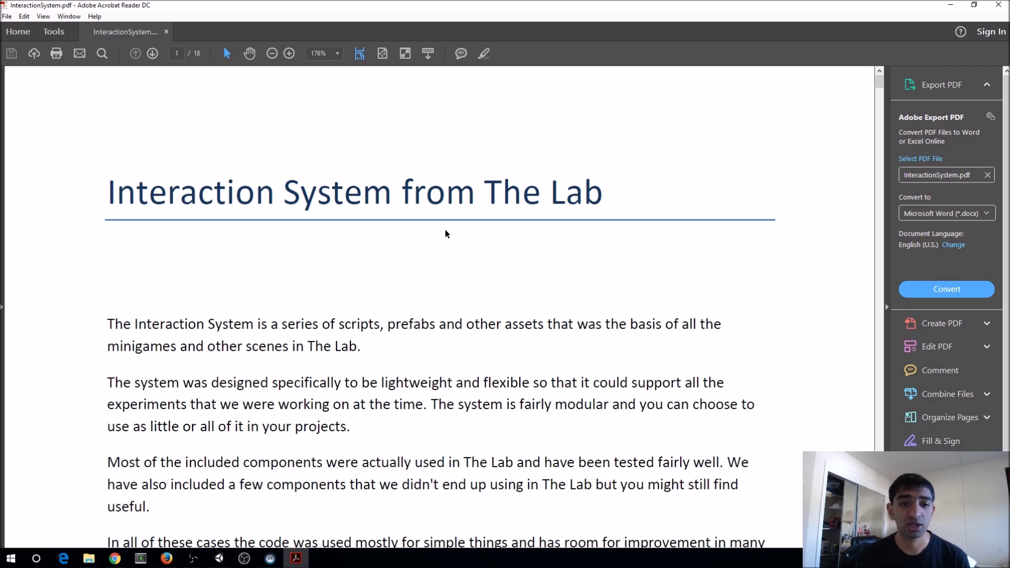
Read the PDF's 'Interaction System from The Lab' title and introduction.
left_click_drag(108, 188, 595, 166)
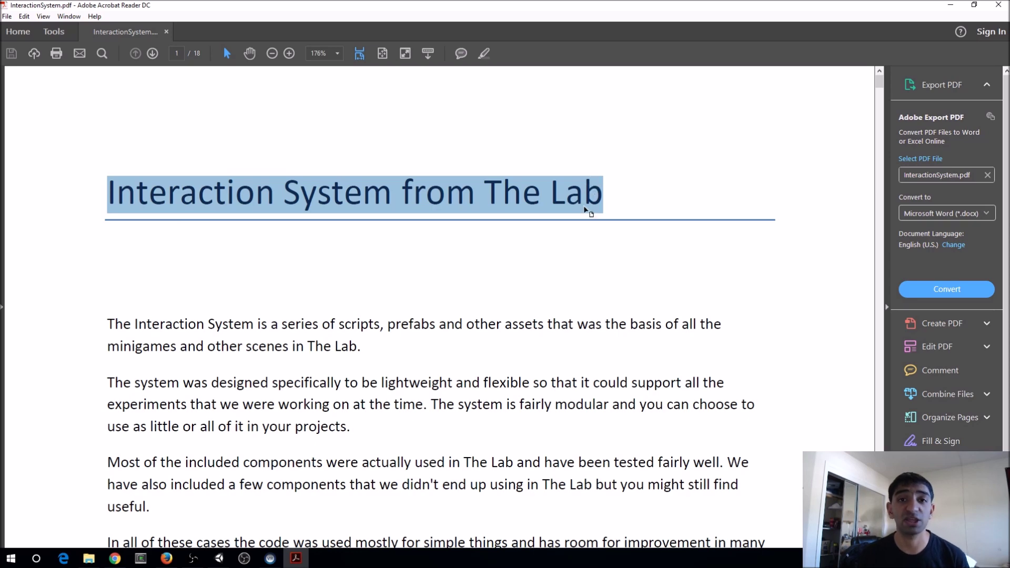
scroll(523, 275, "down", 3)
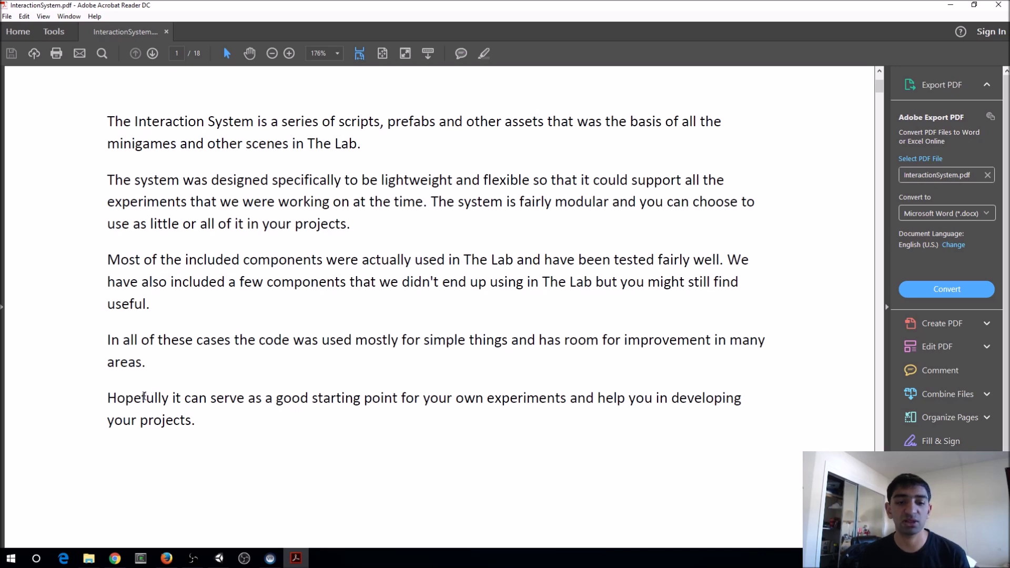
left_click_drag(144, 395, 438, 400)
left_click(438, 399)
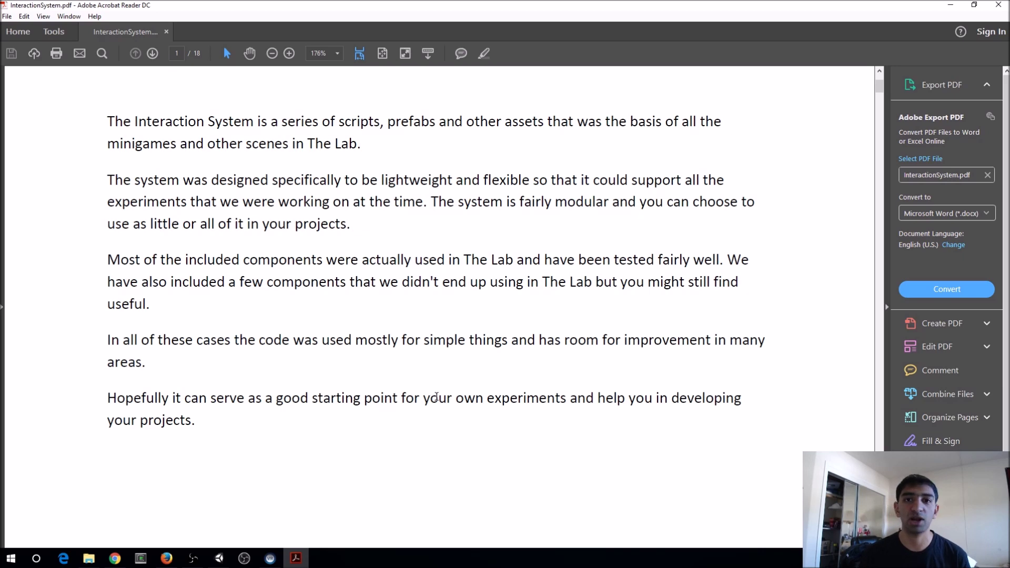
Read the Getting started, Sample scene and Documentation pages through page 7, then close Acrobat.
scroll(412, 179, "down", 12)
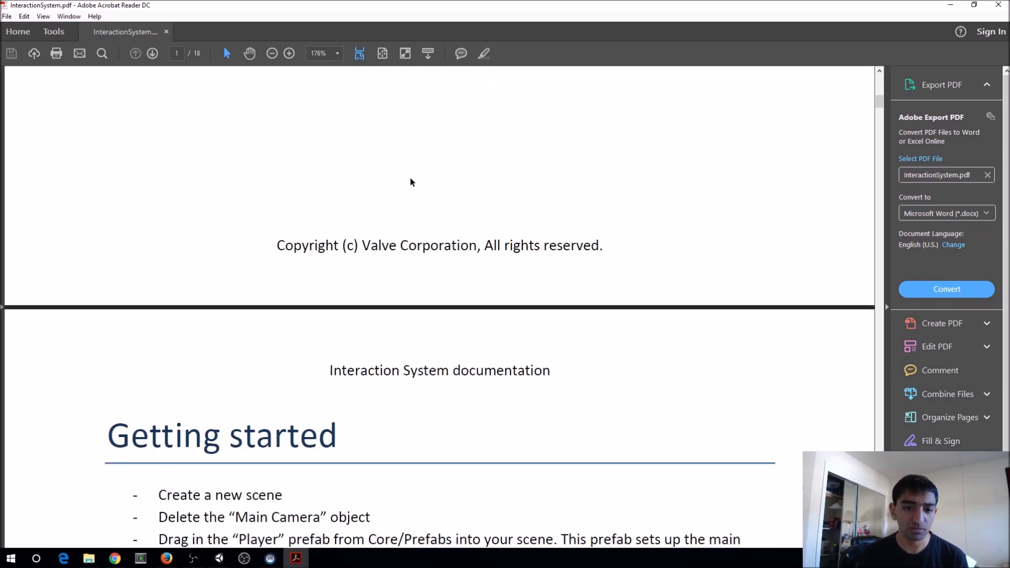
scroll(412, 182, "down", 4)
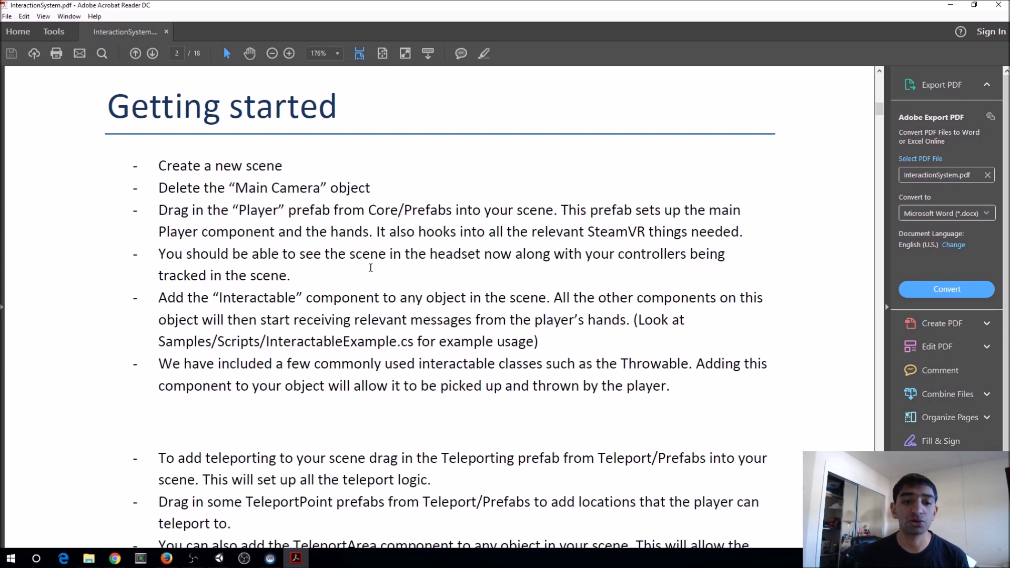
scroll(420, 280, "down", 5)
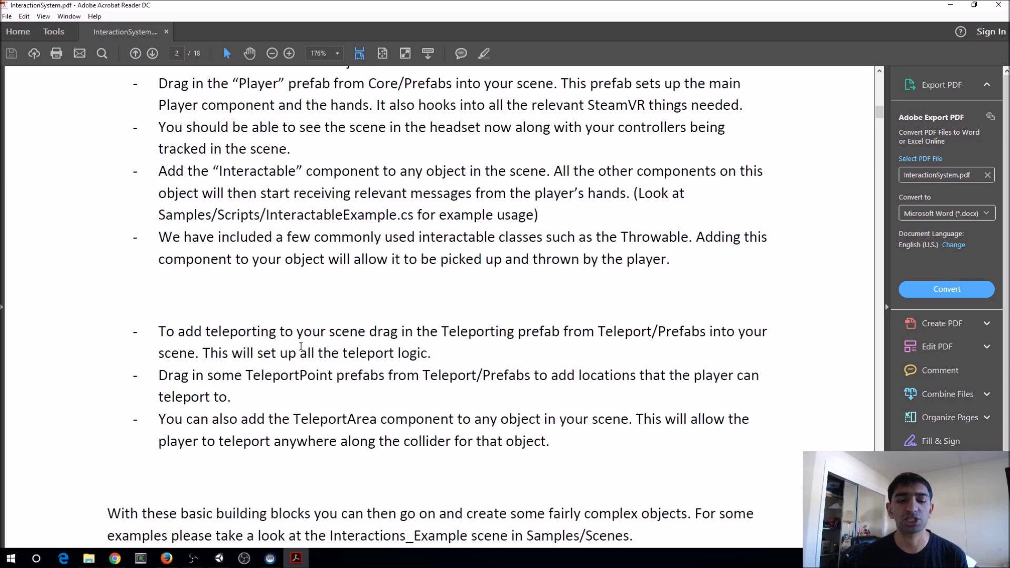
scroll(313, 333, "down", 12)
scroll(319, 252, "down", 10)
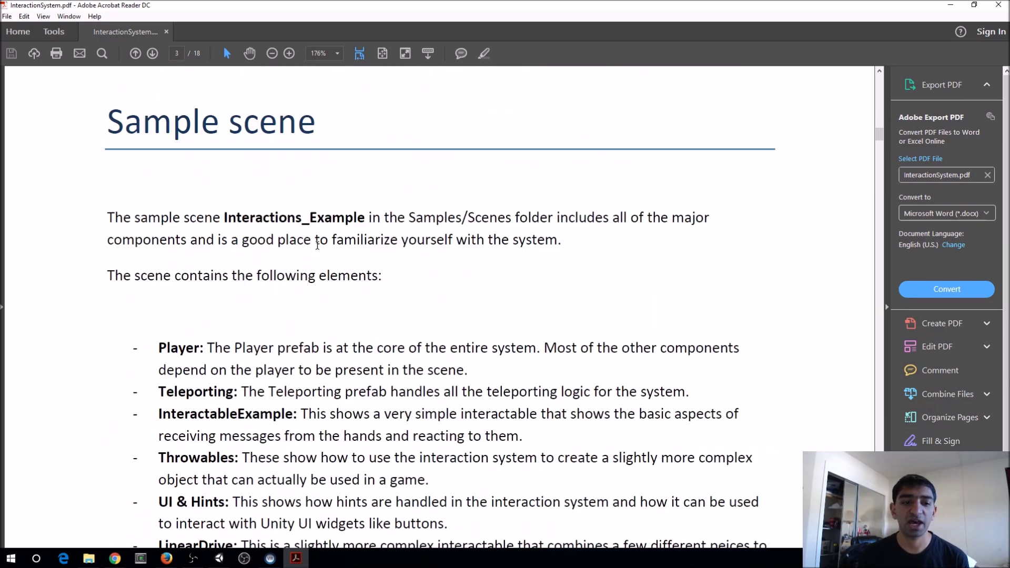
scroll(328, 285, "down", 1)
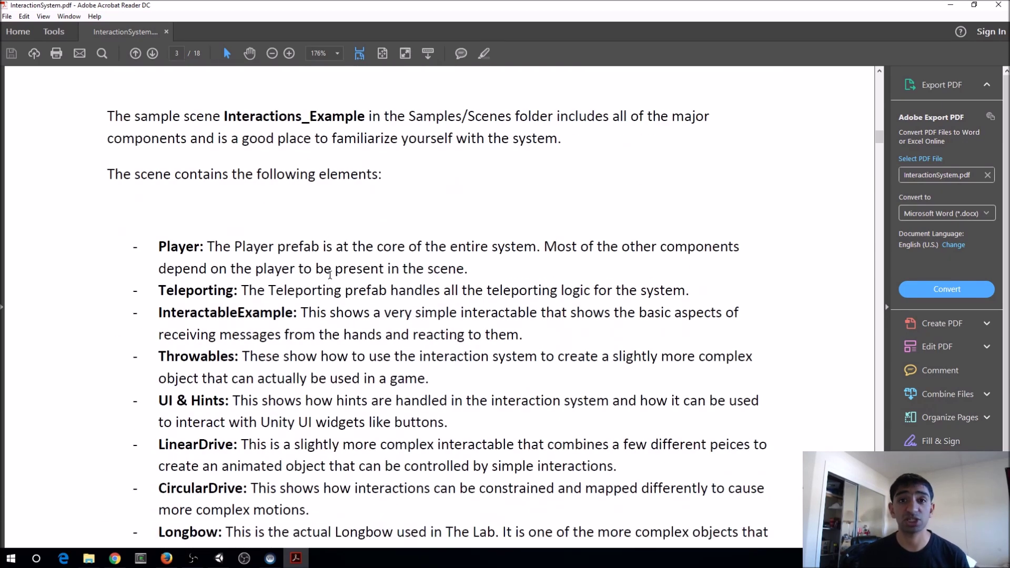
scroll(330, 273, "down", 20)
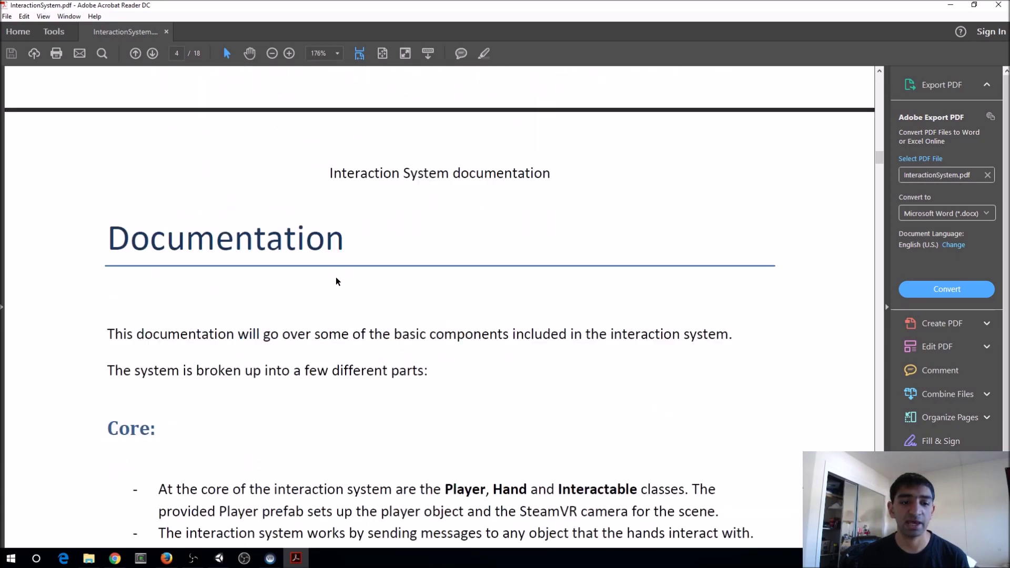
scroll(337, 282, "down", 17)
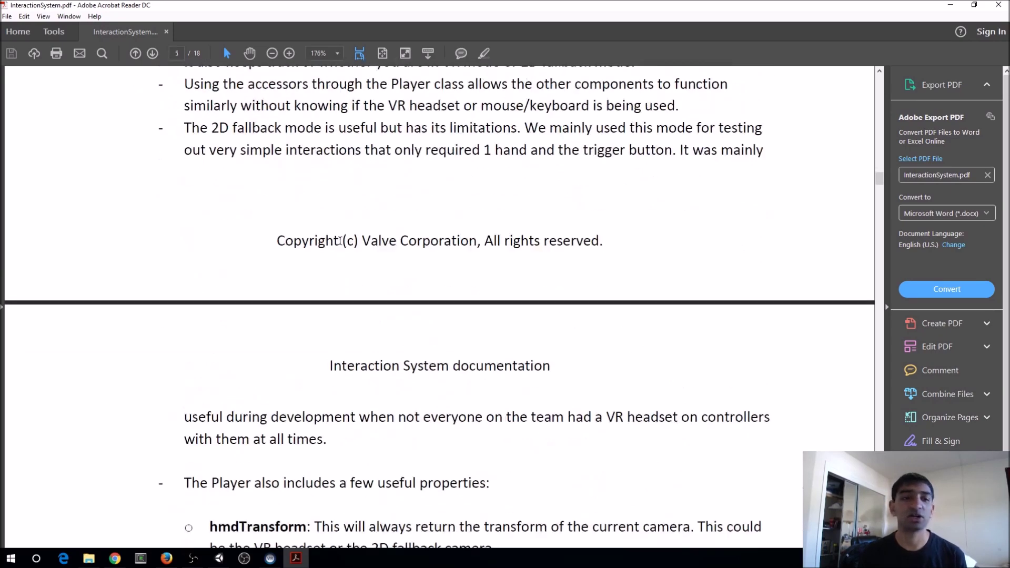
scroll(339, 240, "down", 20)
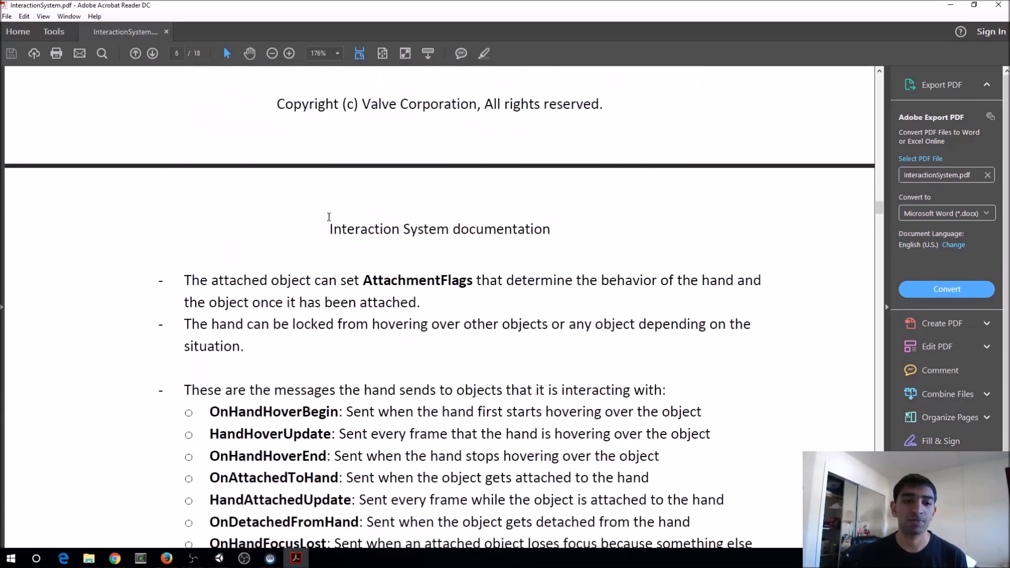
scroll(328, 217, "down", 15)
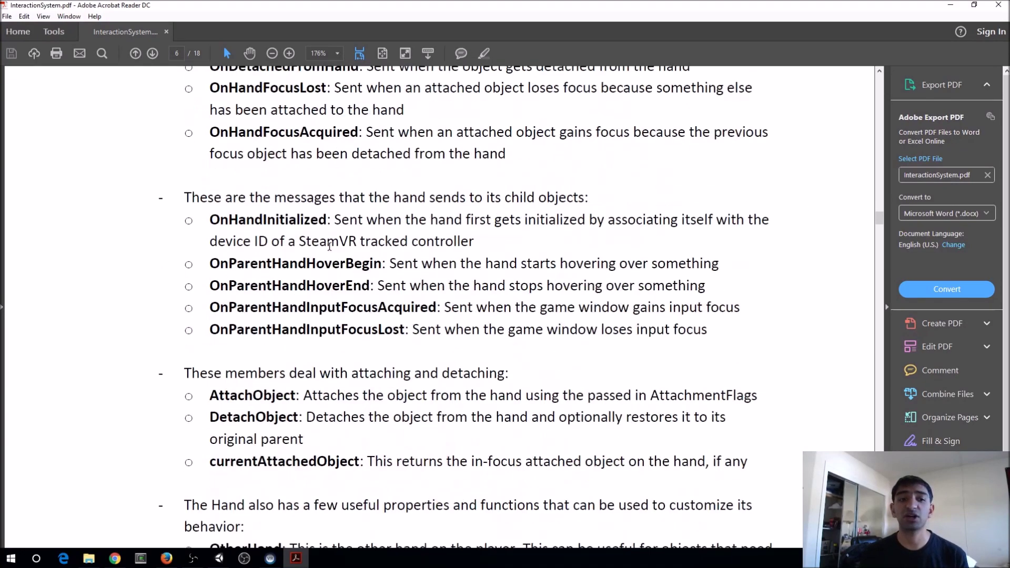
scroll(329, 246, "down", 15)
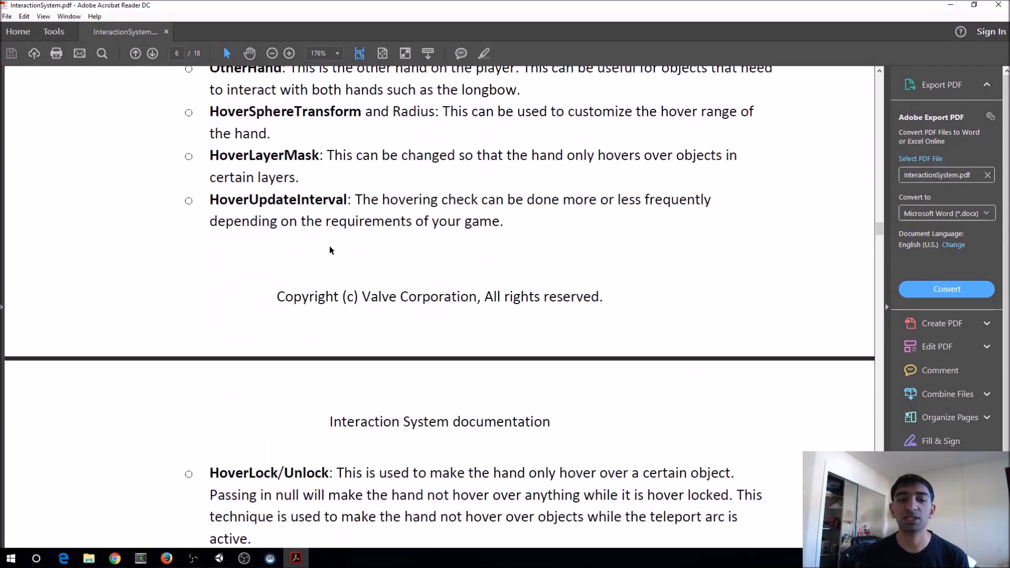
scroll(329, 246, "down", 5)
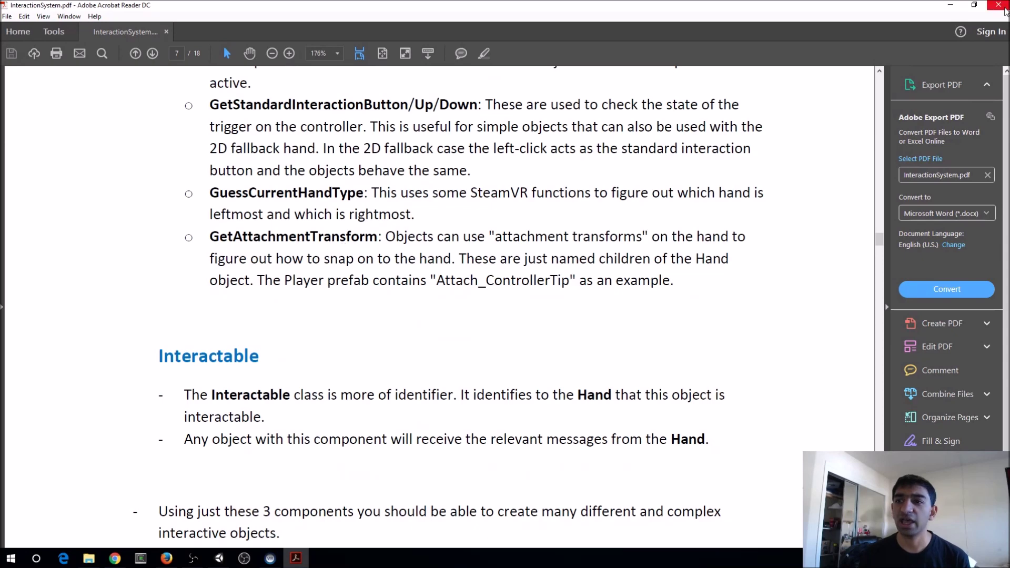
left_click(998, 5)
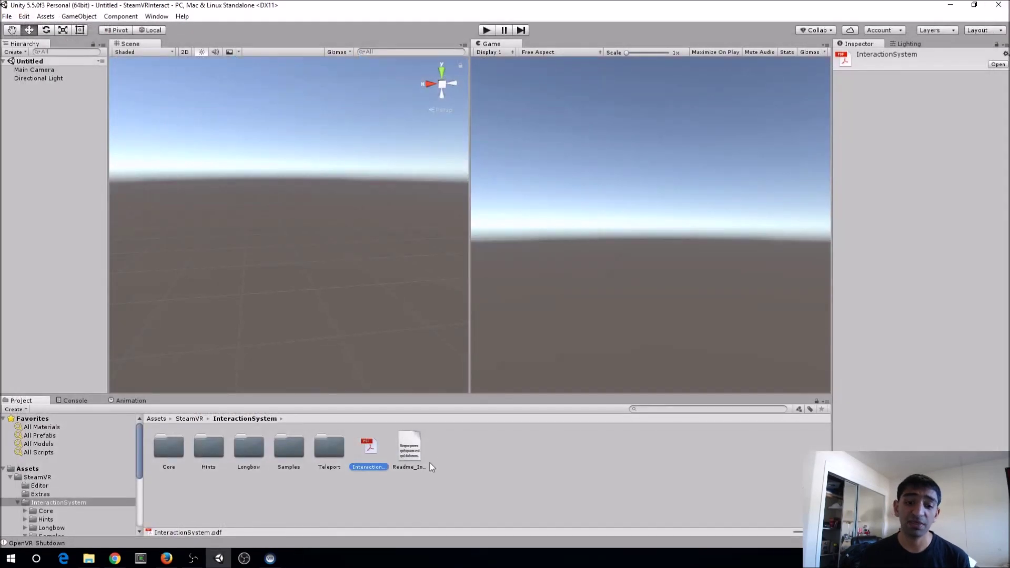
Load the Interactions_Example scene from Samples > Scenes.
double_click(289, 446)
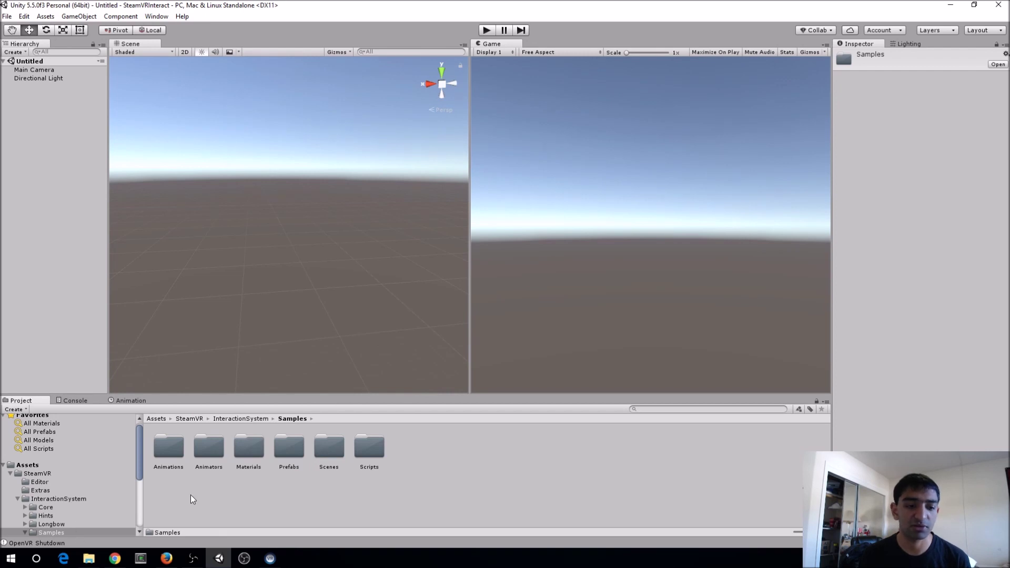
double_click(330, 447)
double_click(169, 447)
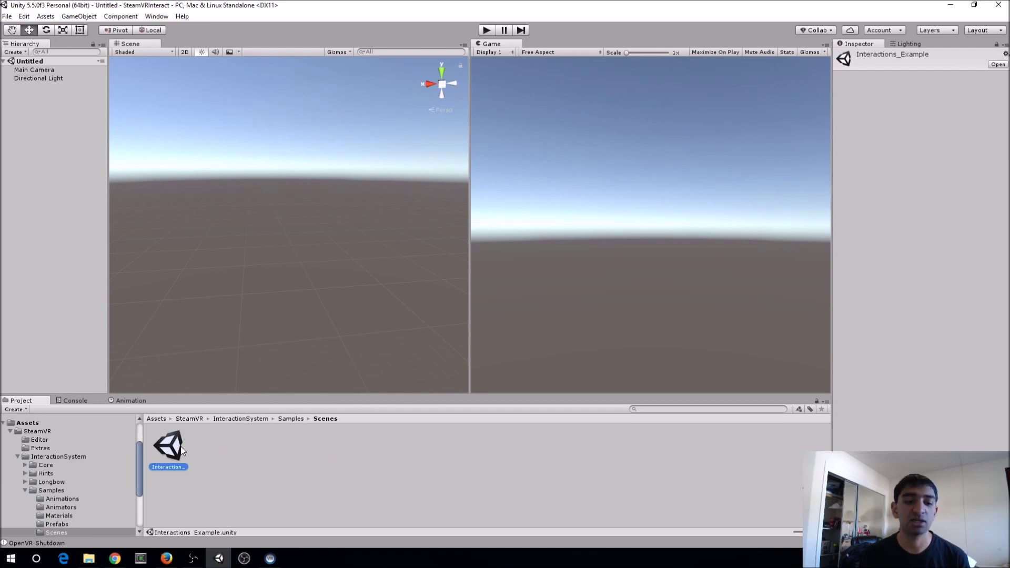
Dock the Game view over the main viewport and start play mode.
right_click_drag(264, 248, 421, 121)
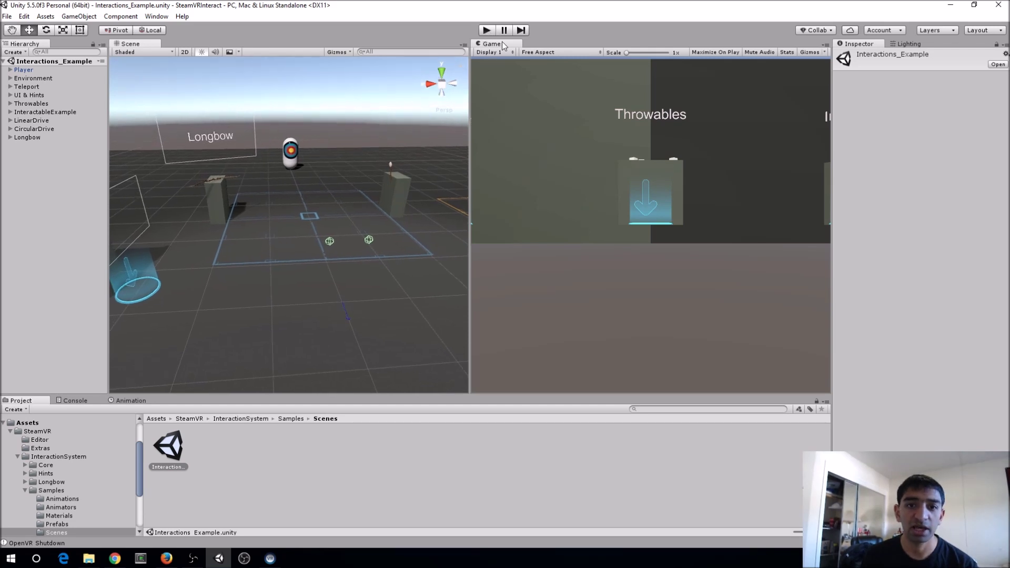
left_click_drag(504, 46, 216, 44)
left_click(487, 31)
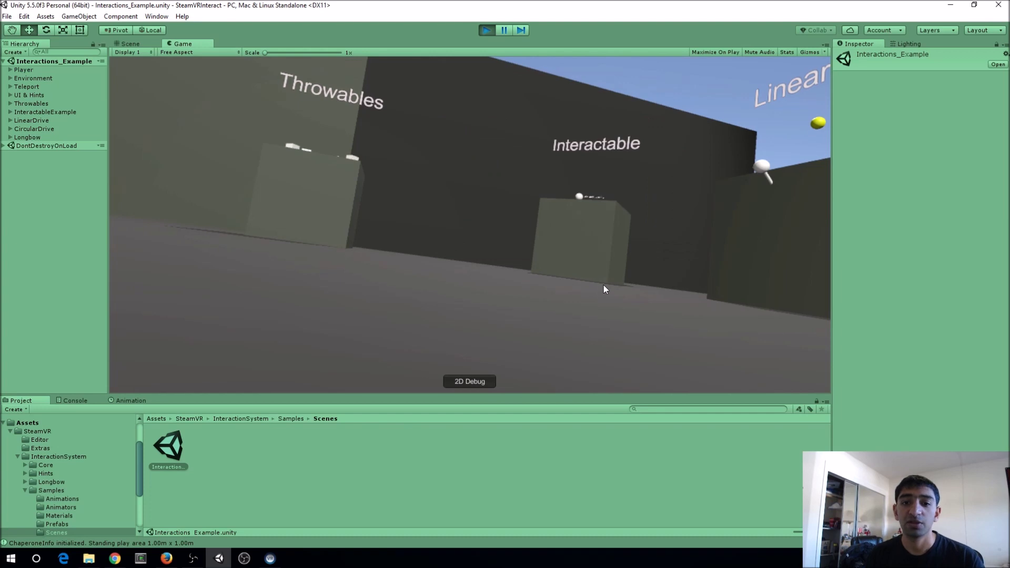
Switch to the 2D debug camera and walk up to the UI & Hints wall.
left_click(480, 382)
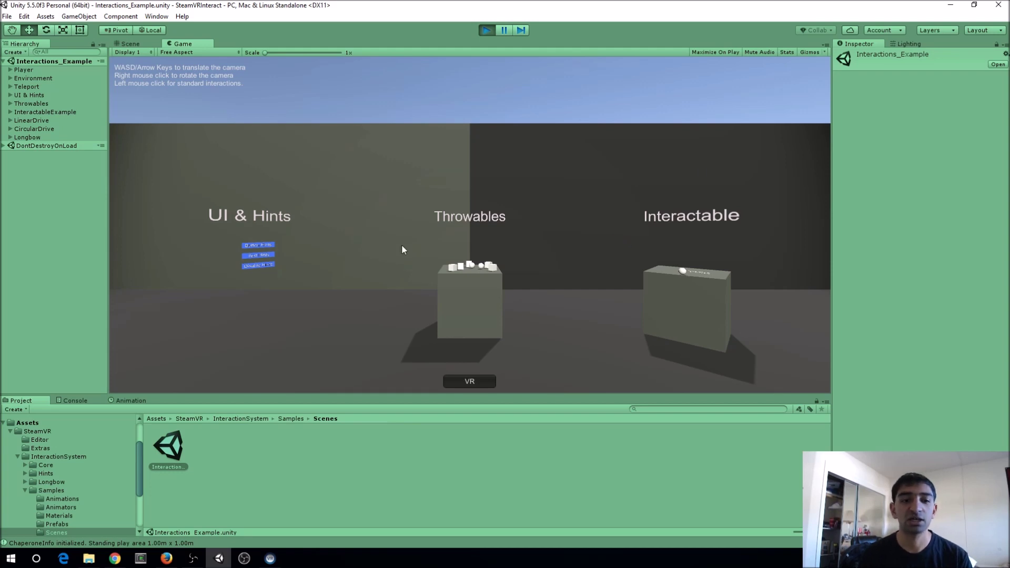
right_click_drag(533, 211, 502, 212)
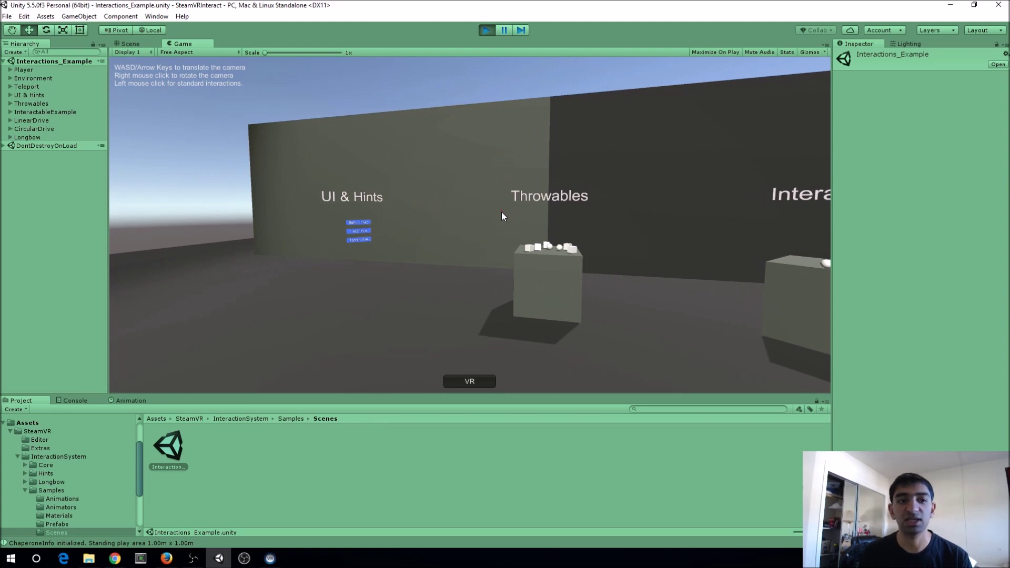
mouse_move(503, 216)
right_mouse_down()
mouse_move(496, 203)
mouse_move(531, 213)
mouse_move(488, 218)
right_mouse_up()
key("w")
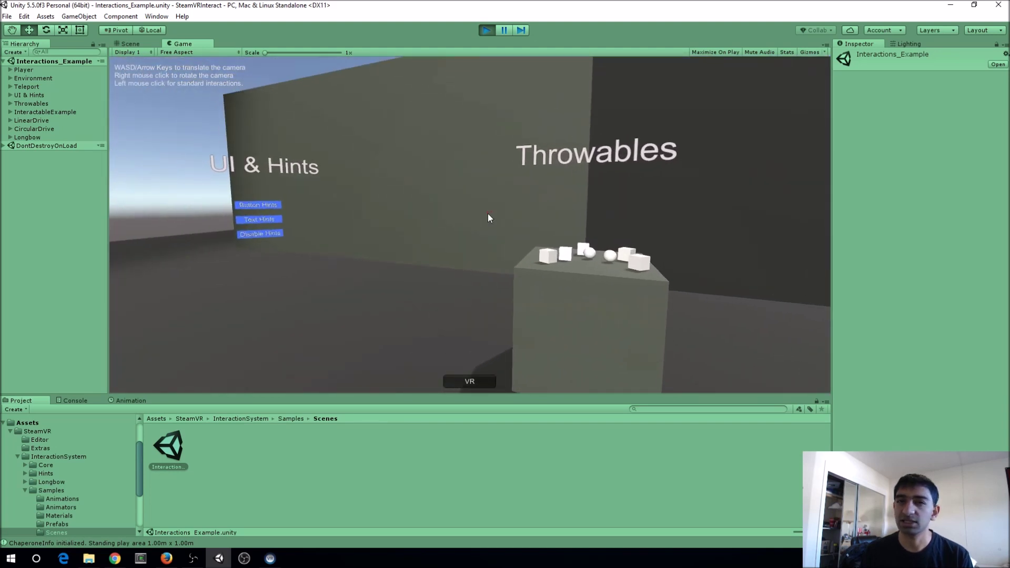
key("a")
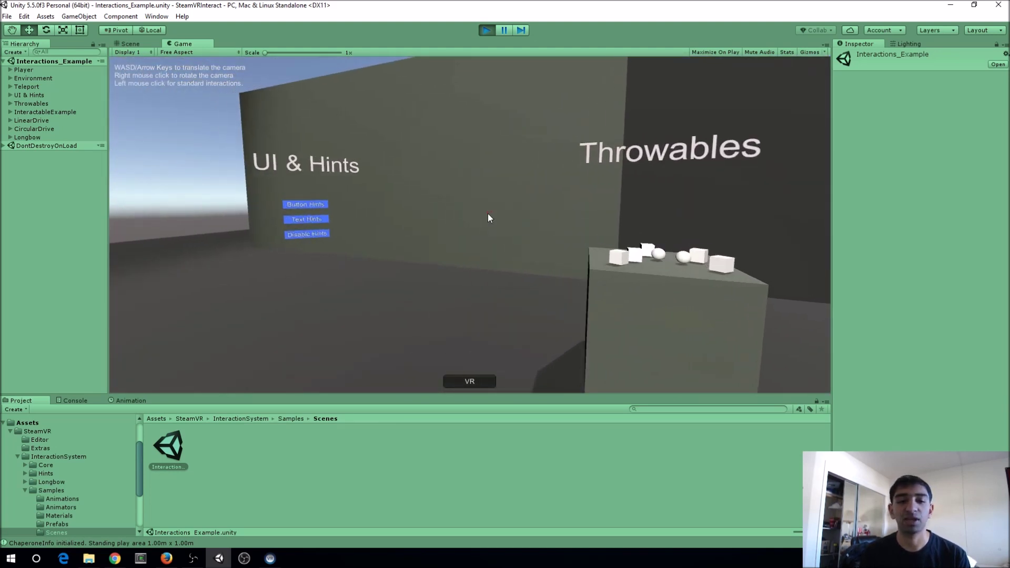
right_click_drag(488, 214, 439, 216)
key("w")
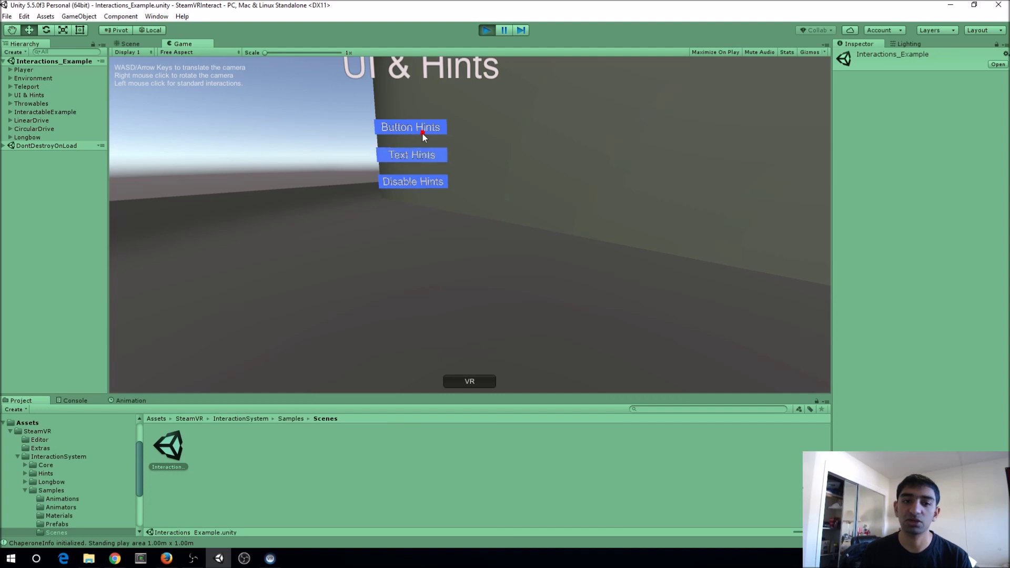
key("s")
Walk to the Throwables table and throw a cube off it.
right_click_drag(542, 210, 639, 209)
key("d")
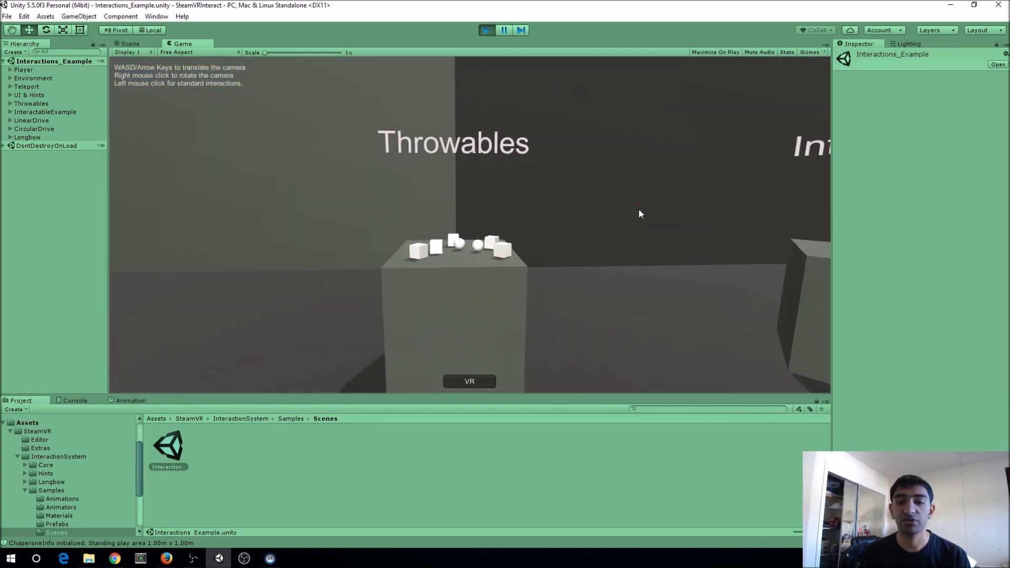
key("w")
left_click_drag(507, 230, 584, 221)
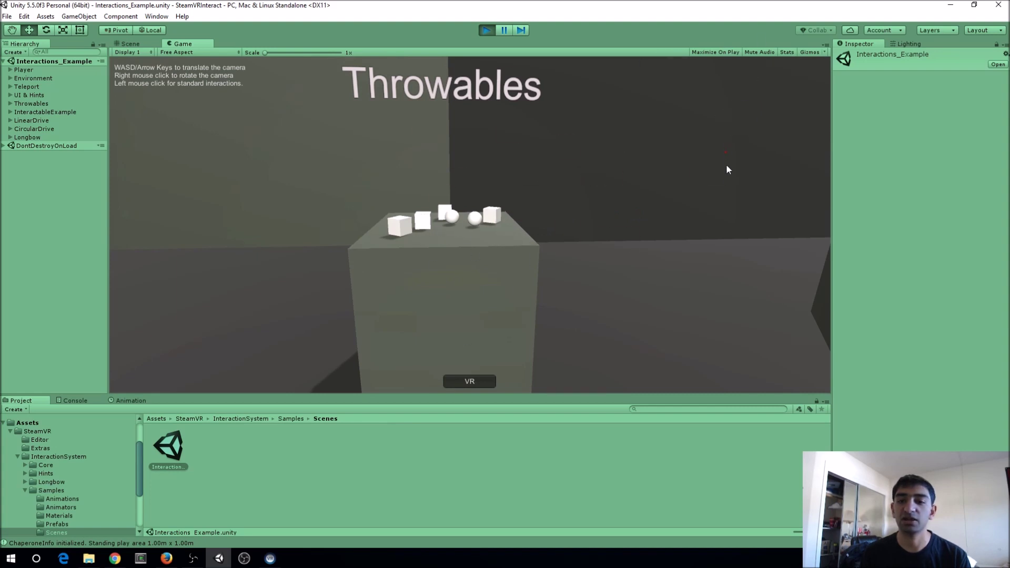
mouse_move(703, 218)
right_mouse_down()
mouse_move(705, 239)
mouse_move(697, 208)
right_mouse_up()
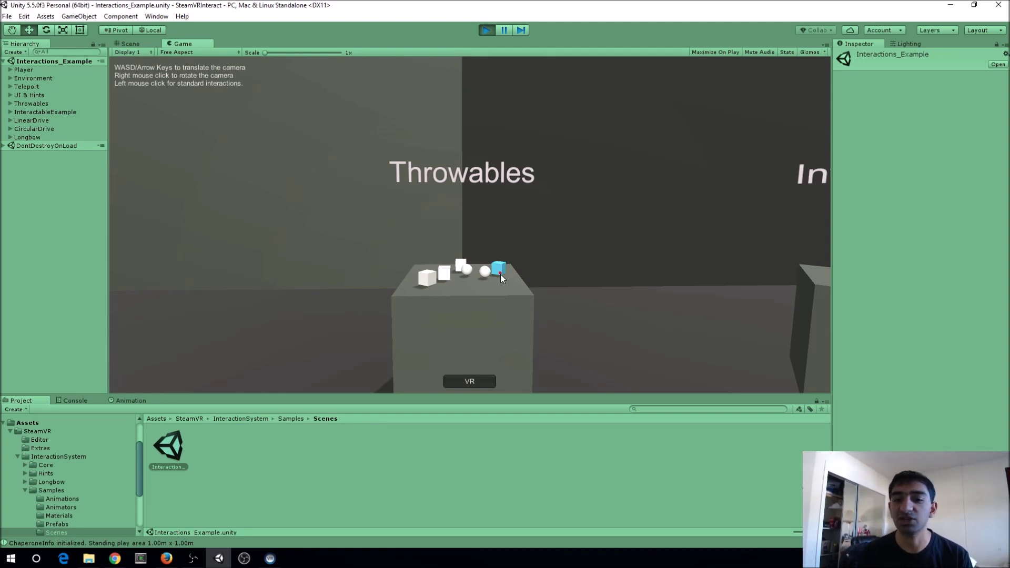
Walk to the Interactable pedestal and grab its white ball.
right_click_drag(600, 275, 620, 272)
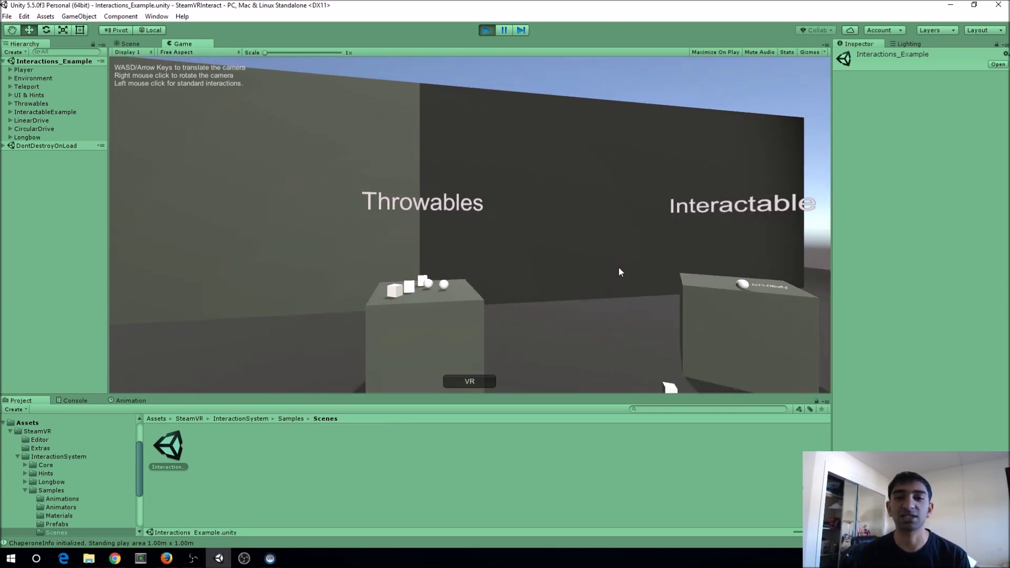
key("d")
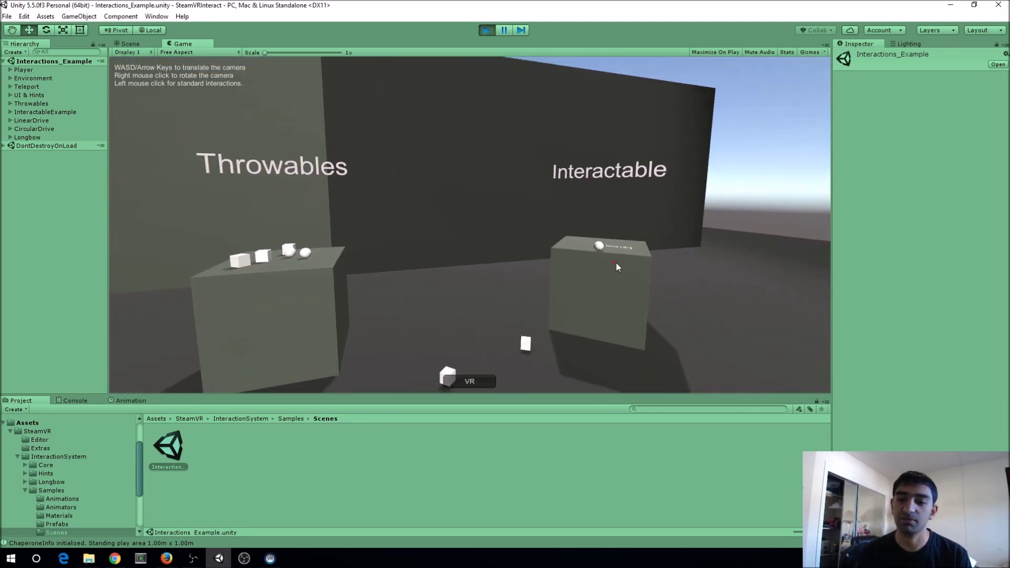
key("w")
mouse_move(629, 265)
right_mouse_down()
mouse_move(672, 274)
mouse_move(646, 259)
right_mouse_up()
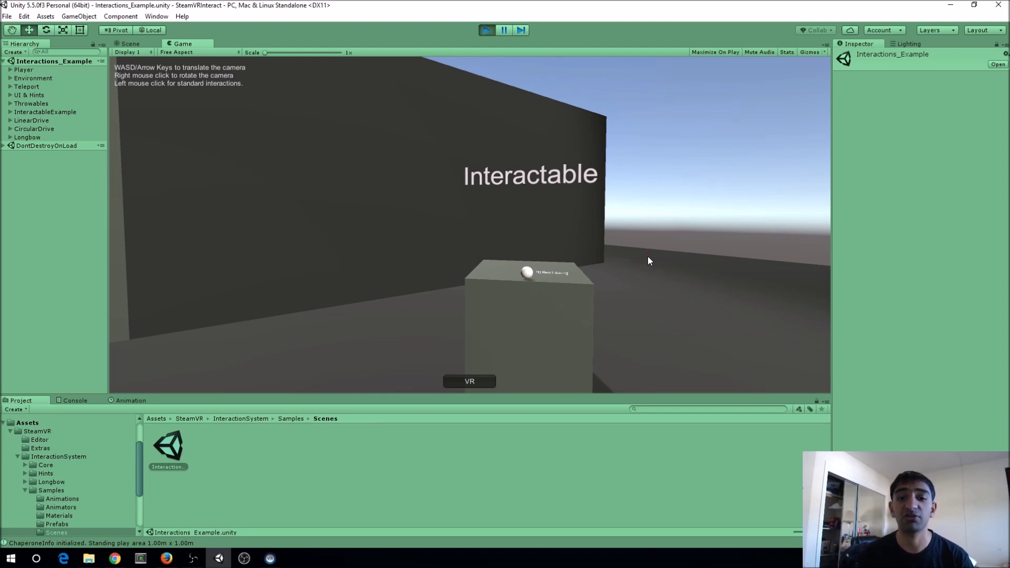
left_click(529, 275)
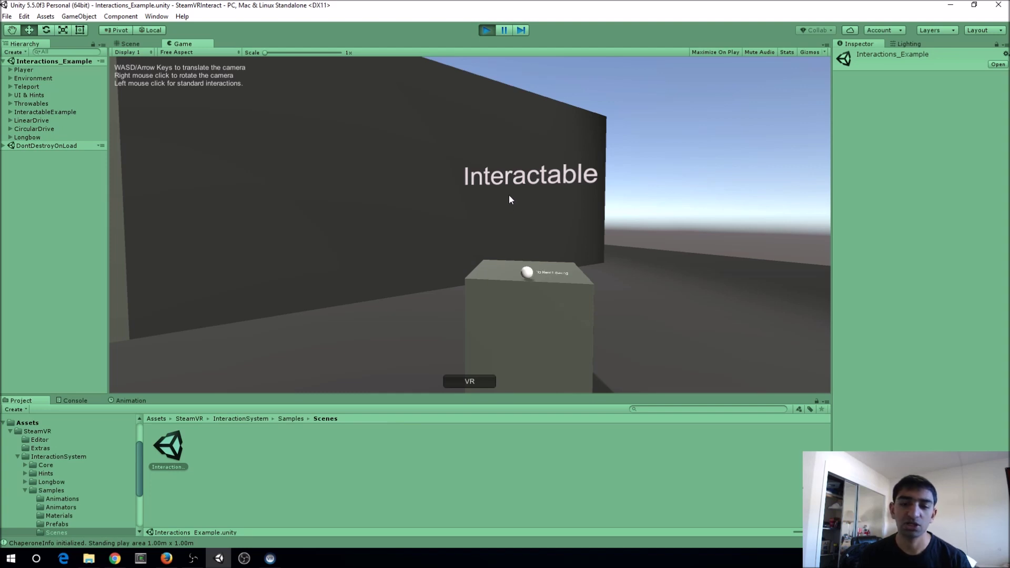
Walk past Linear Drive to Circular Drive, turn its sphere about 25°, and select CircularDrive.
key("d")
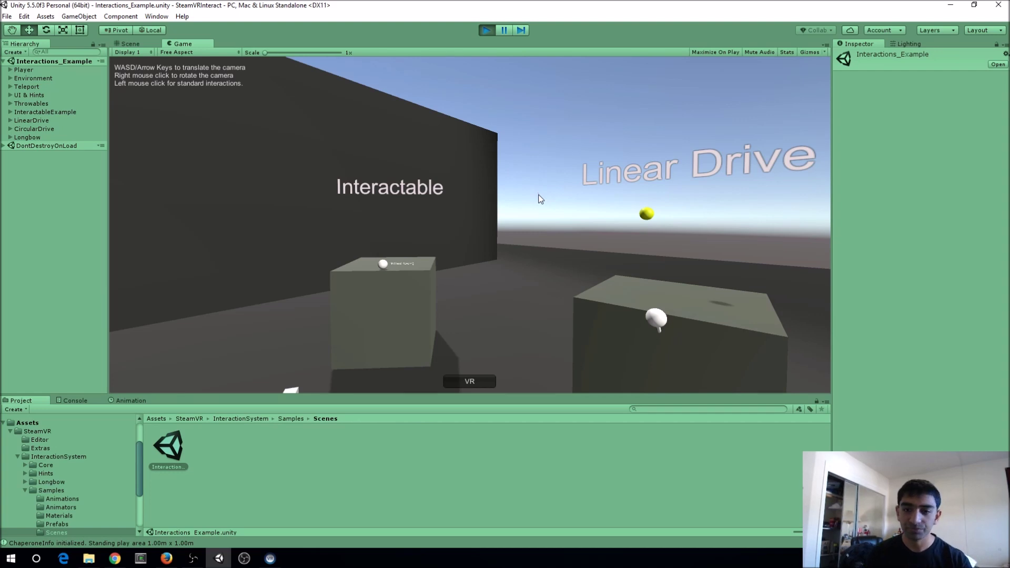
right_click_drag(442, 184, 508, 243)
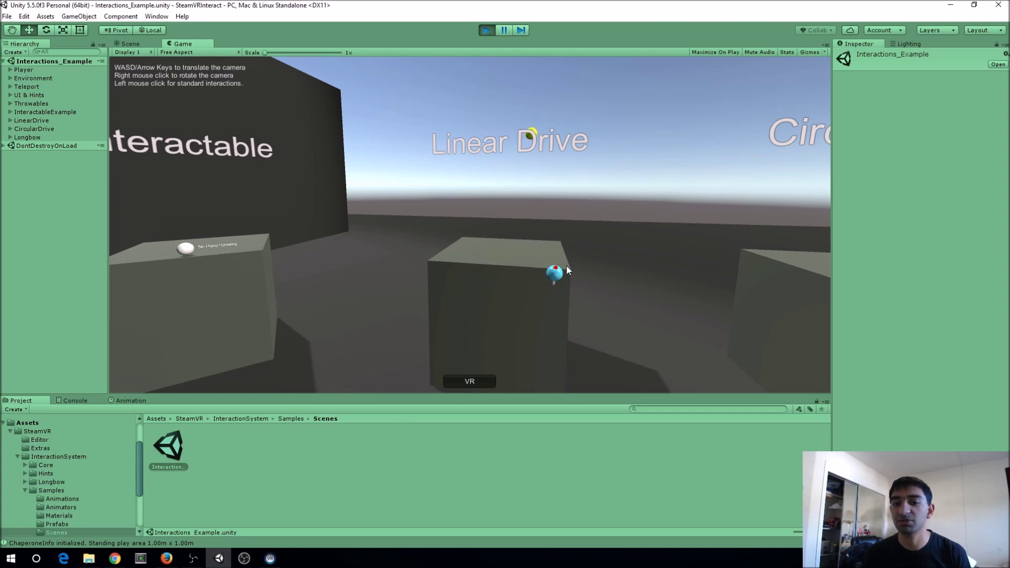
key("d")
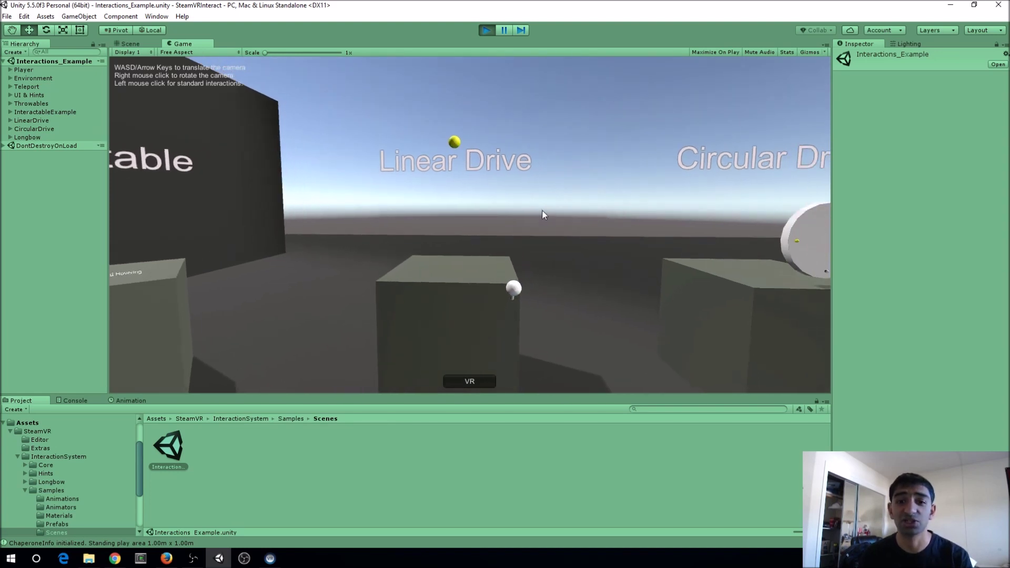
key("w")
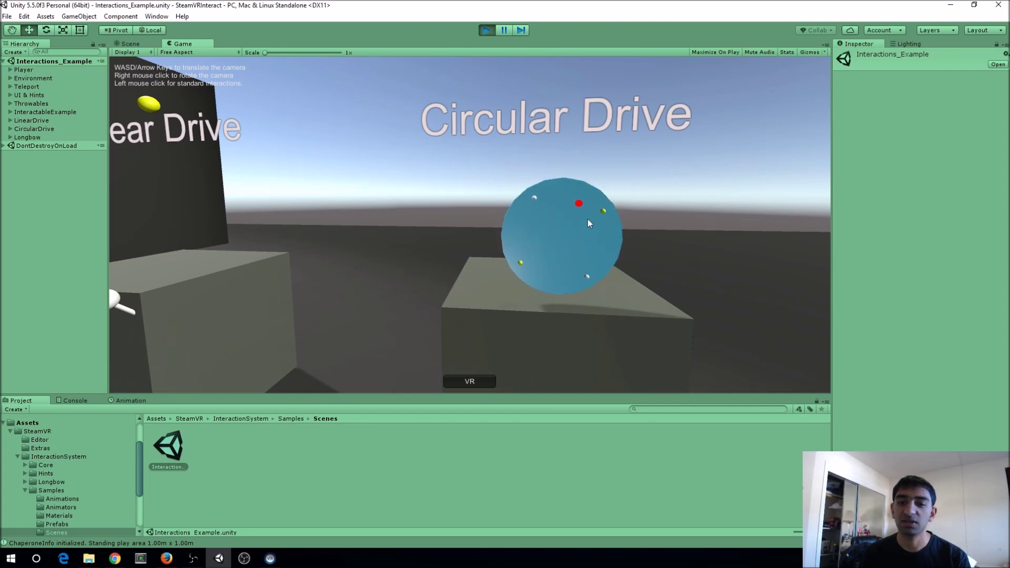
mouse_move(588, 219)
left_mouse_down()
mouse_move(602, 228)
mouse_move(544, 251)
mouse_move(576, 241)
left_mouse_up()
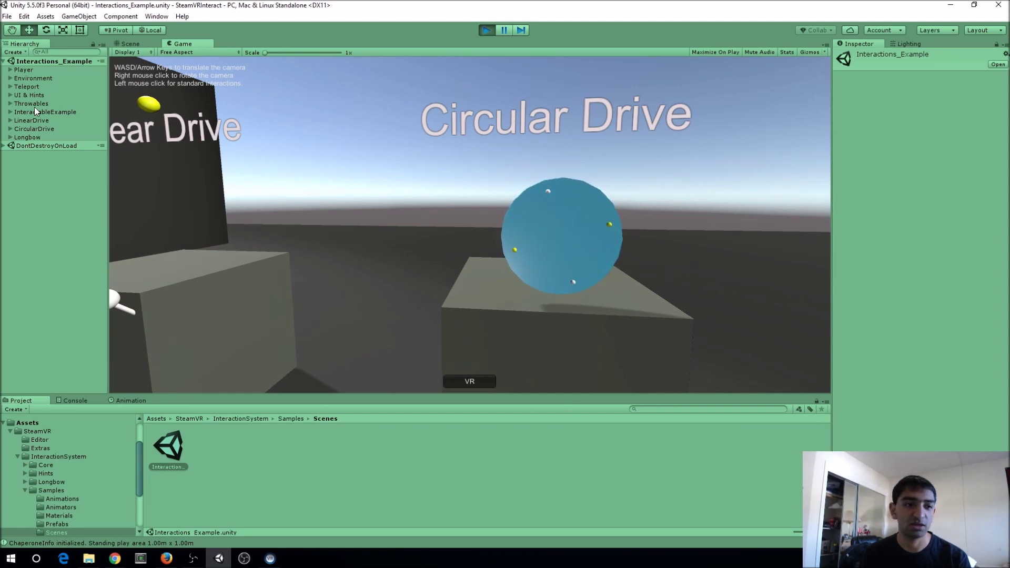
left_click(45, 128)
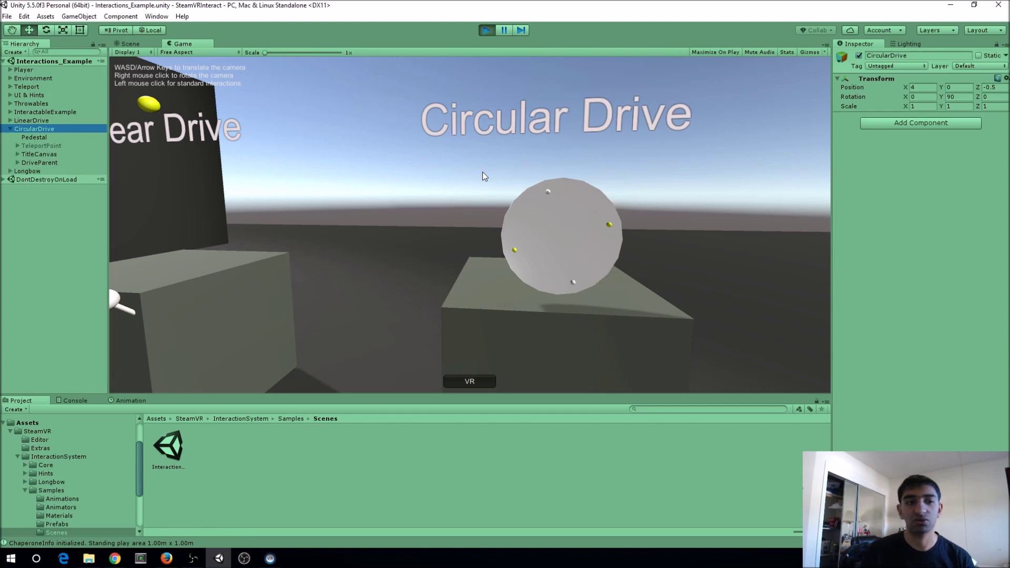
Browse CircularDrive's children down to DriveParent's Cylinder and view its Circular Drive settings.
key("Right")
key("Down")
key("Down")
key("Down")
key("Down")
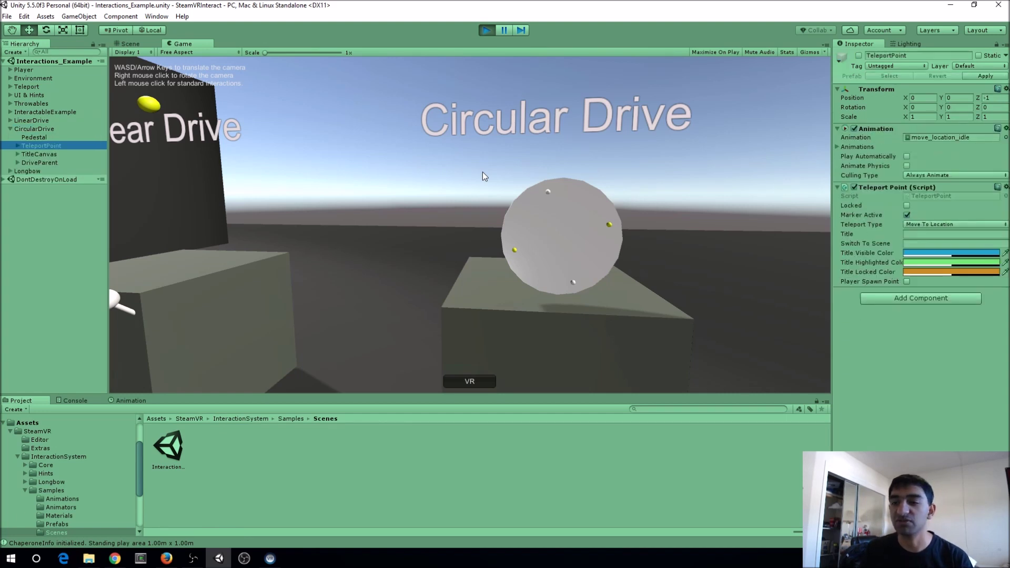
key("Up")
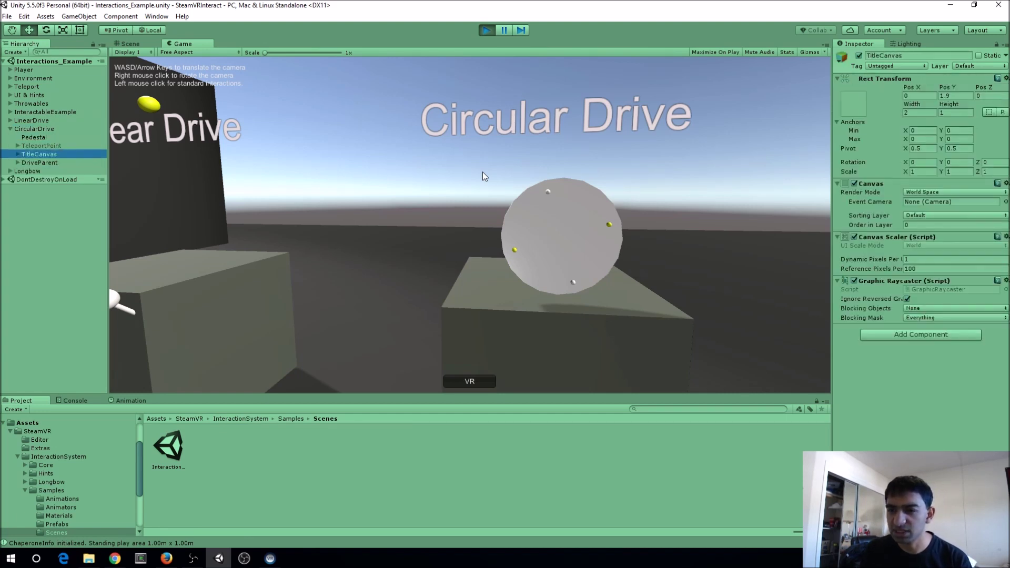
key("Up")
key("Down")
key("Down")
key("Right")
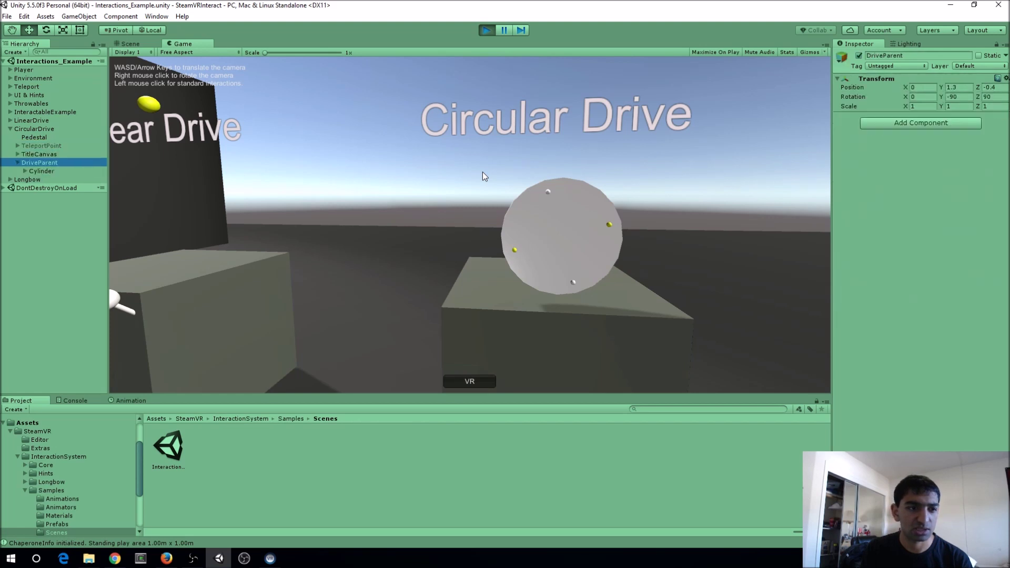
key("Down")
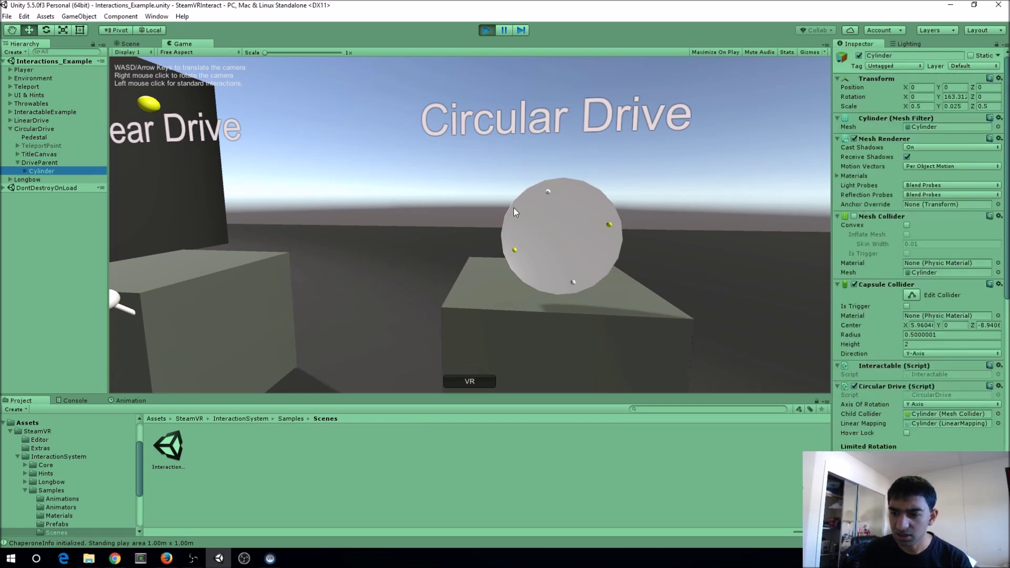
scroll(892, 431, "down", 5)
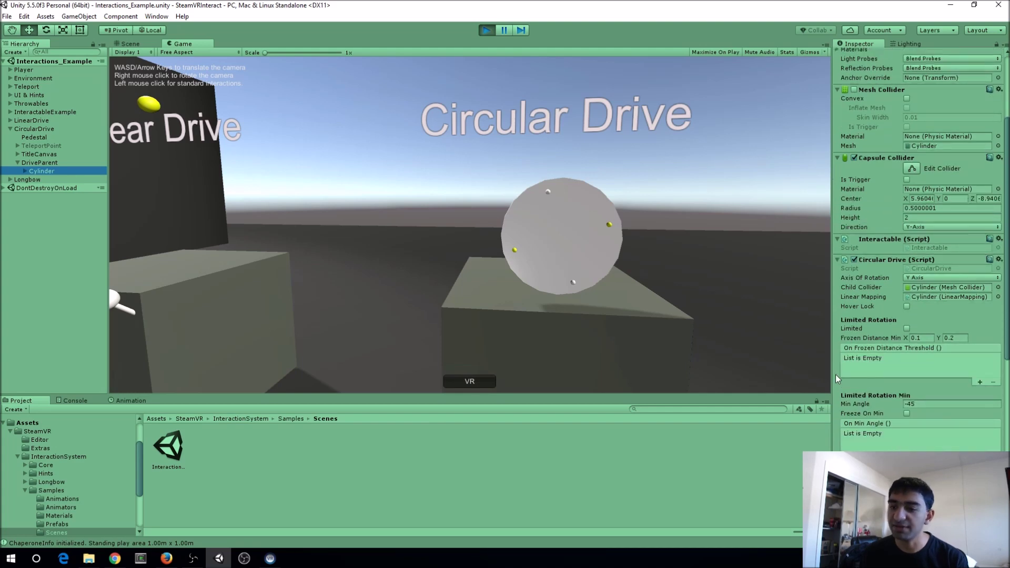
Back away from Circular Drive and turn toward the Interactable and Linear Drive stations.
key("s")
key("a")
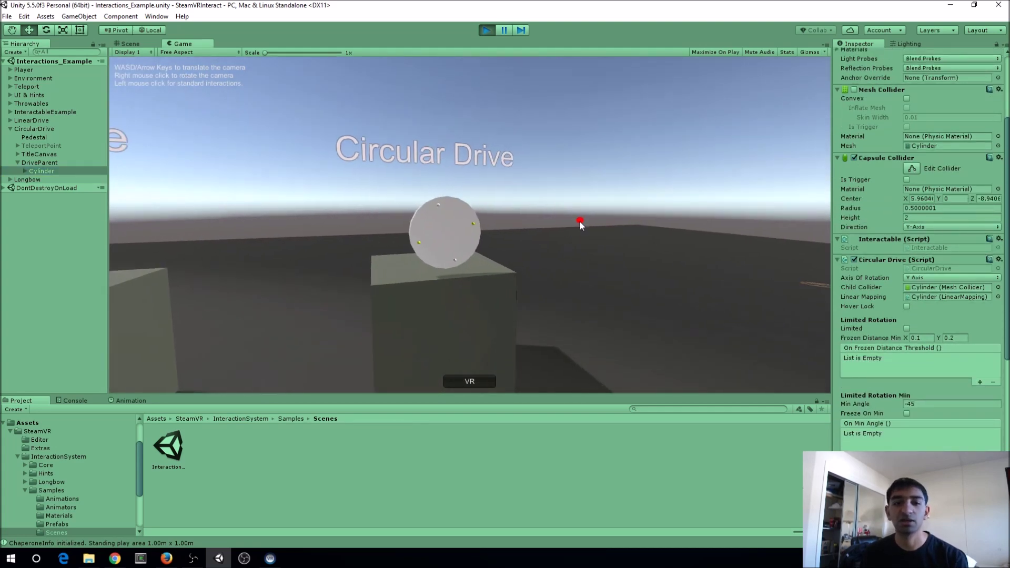
mouse_move(581, 219)
right_mouse_down()
mouse_move(556, 235)
mouse_move(440, 243)
mouse_move(295, 219)
mouse_move(529, 216)
mouse_move(588, 227)
right_mouse_up()
key("w")
key("d")
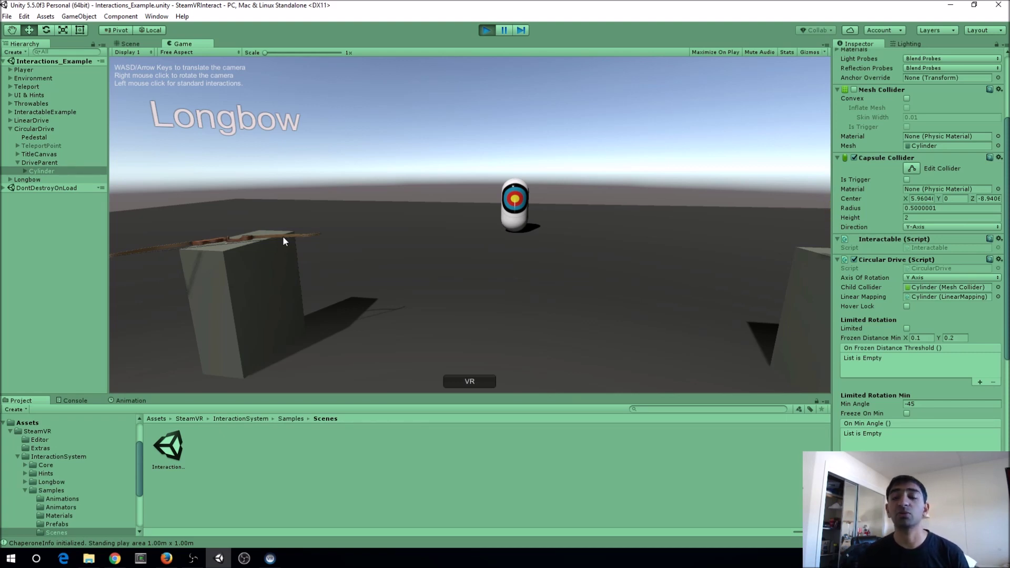
right_click_drag(282, 235, 618, 219)
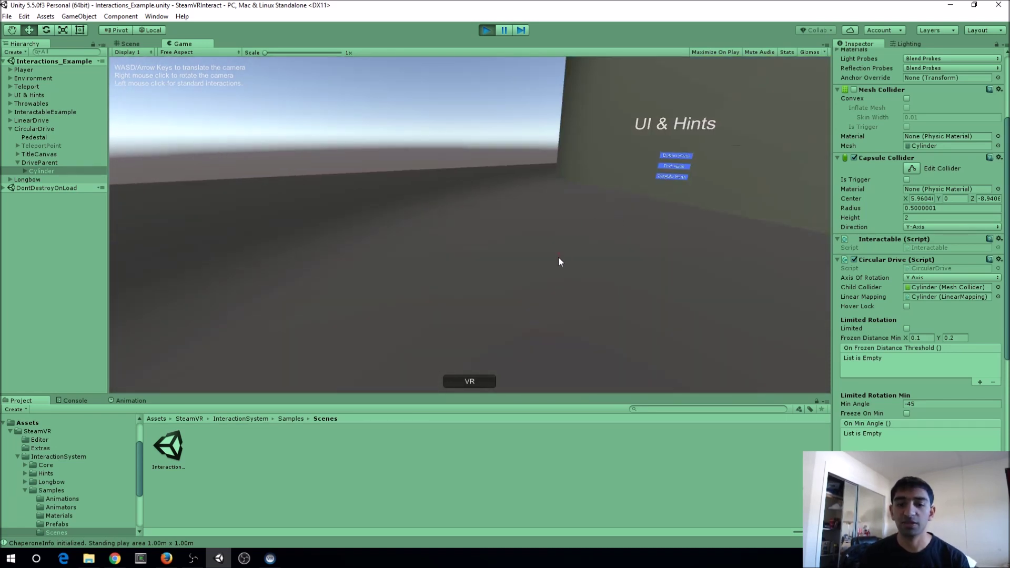
right_click_drag(559, 260, 627, 260)
key("s")
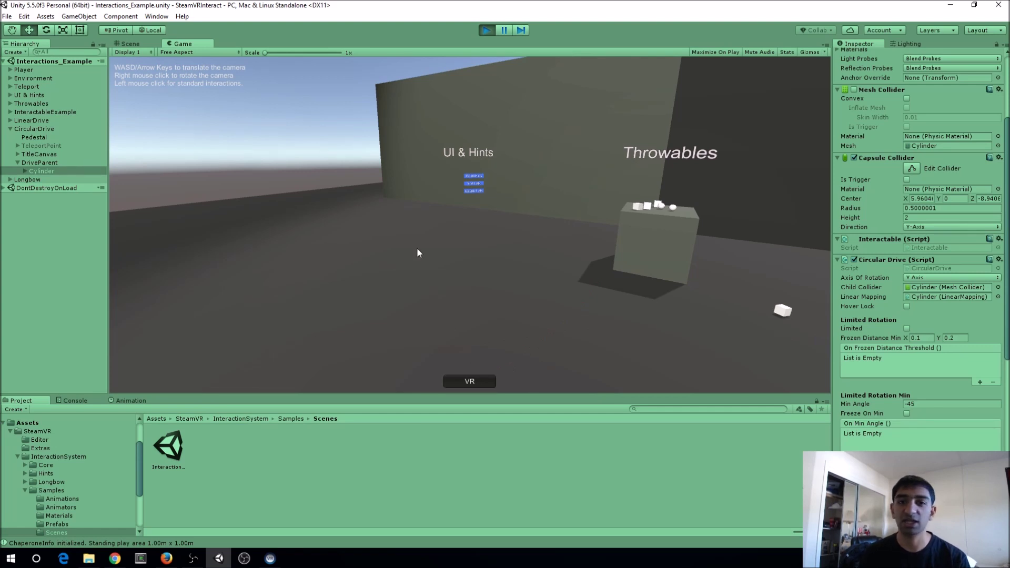
key("w")
right_click_drag(418, 248, 461, 248)
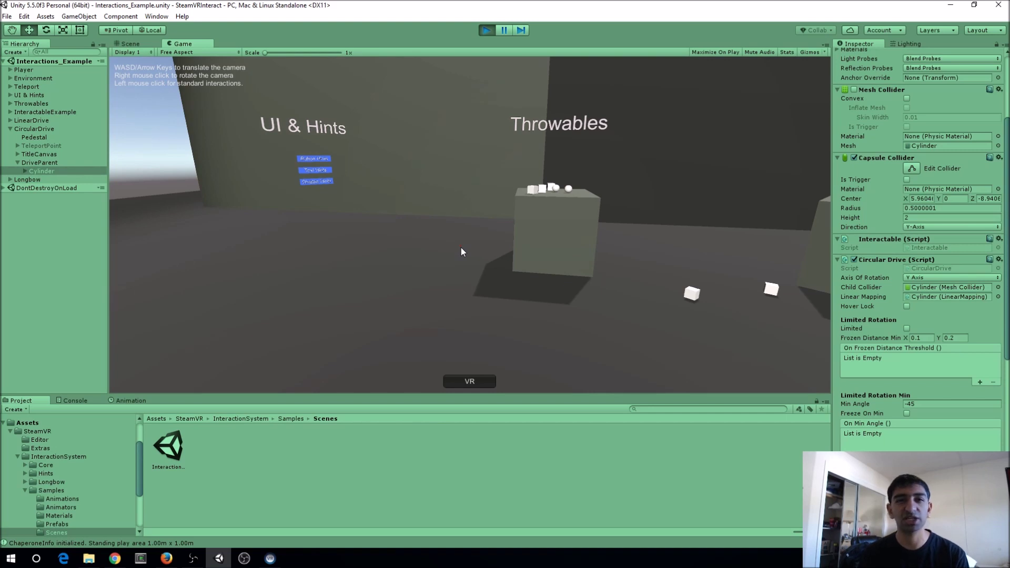
Toggle the Game view from VR to 2D Debug, look around, then stop play mode.
left_click(486, 382)
right_click_drag(479, 384, 362, 504)
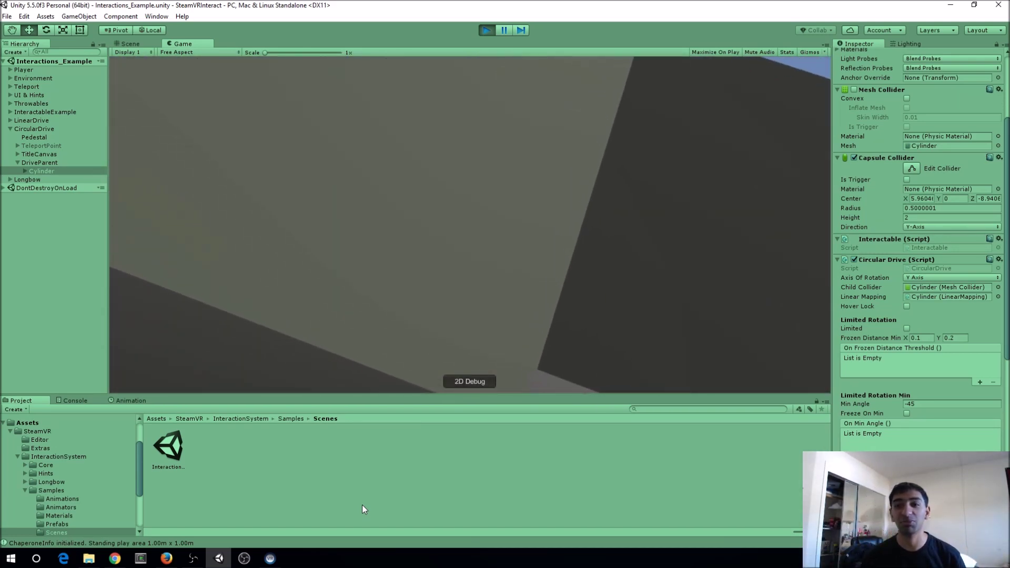
left_click(487, 31)
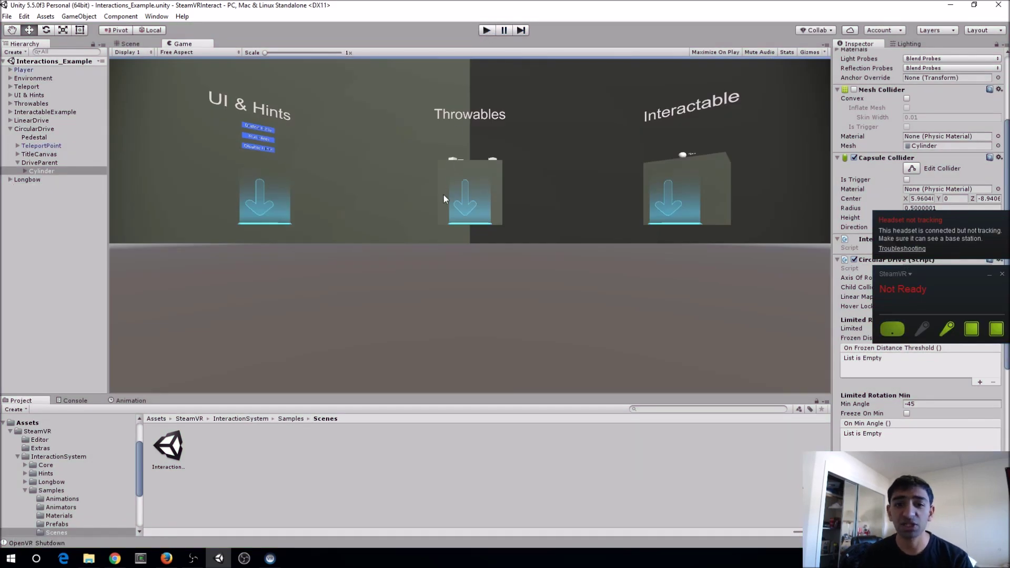
Open the Asset Store, search 'autumn', and open the free Autumn Mountain package page.
left_click(129, 44)
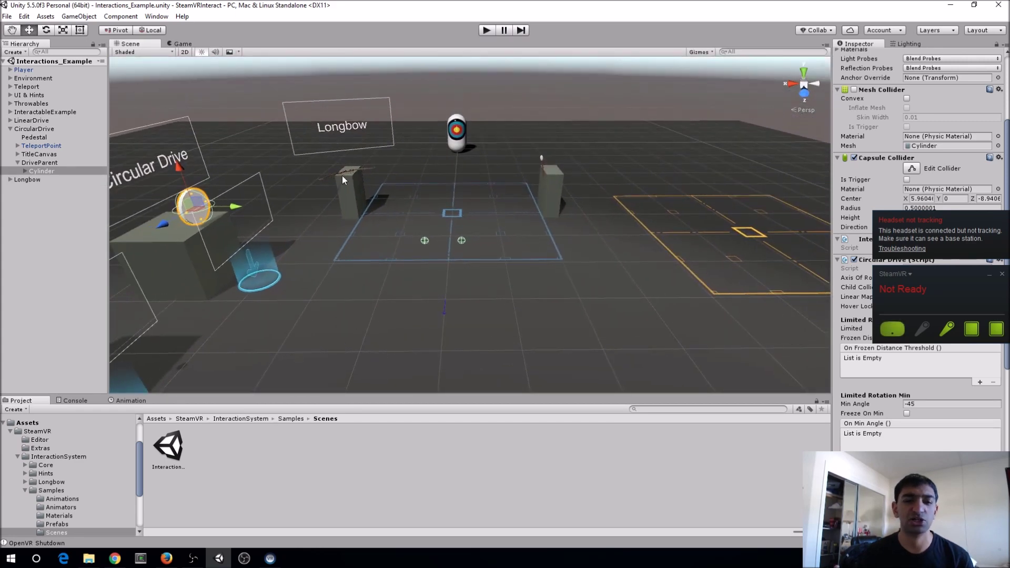
left_click(156, 17)
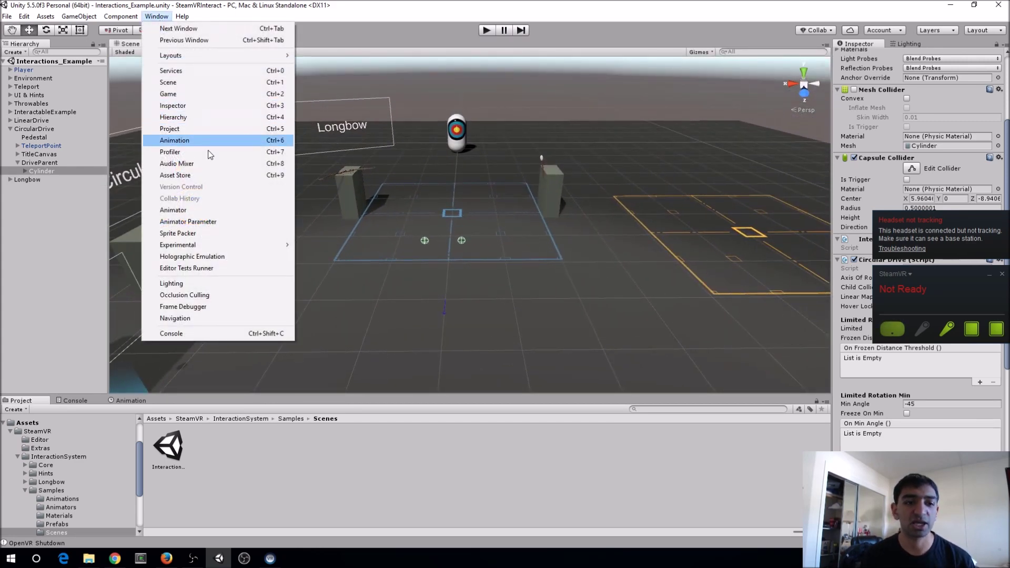
left_click(200, 176)
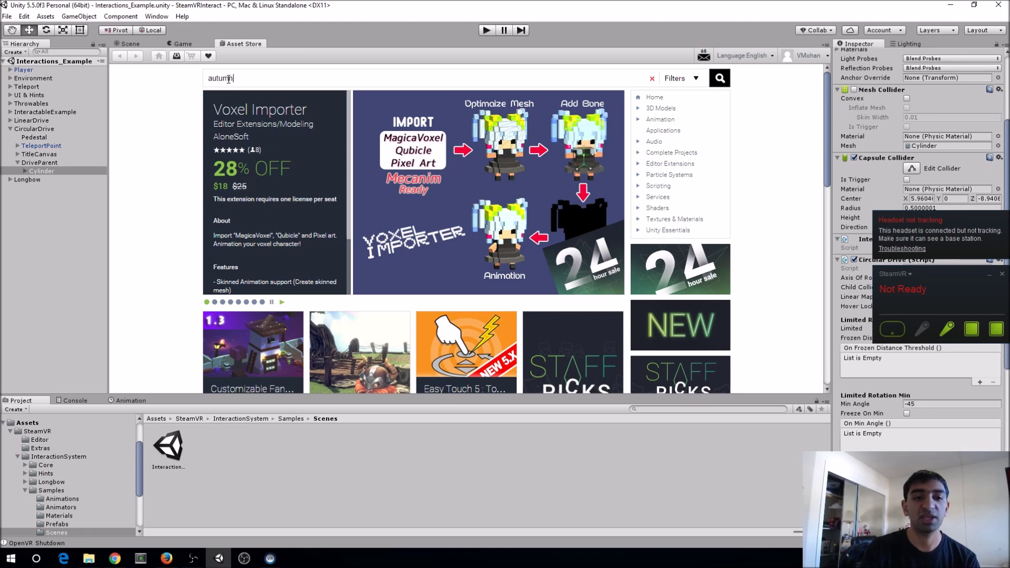
key("Return")
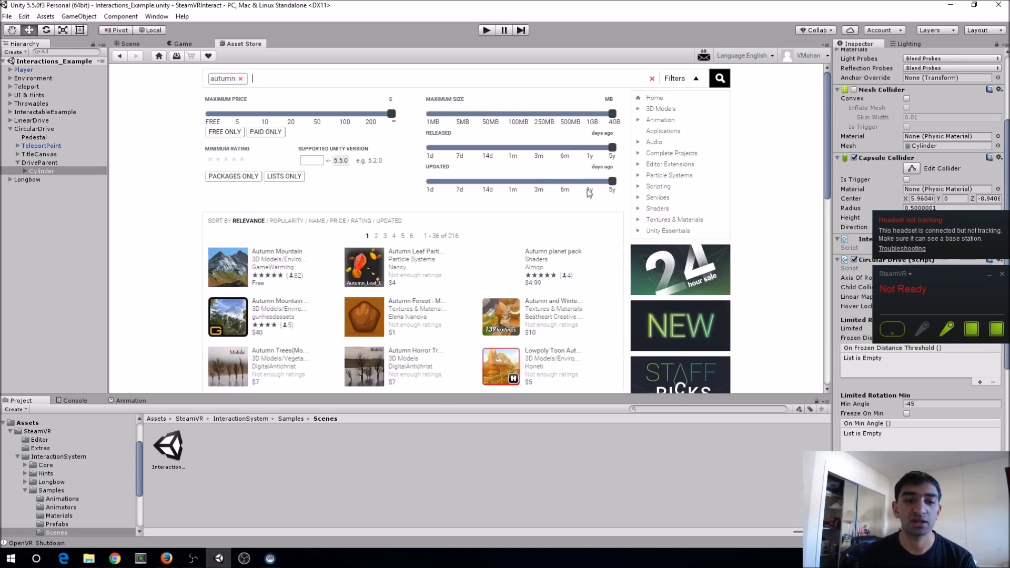
left_click(290, 256)
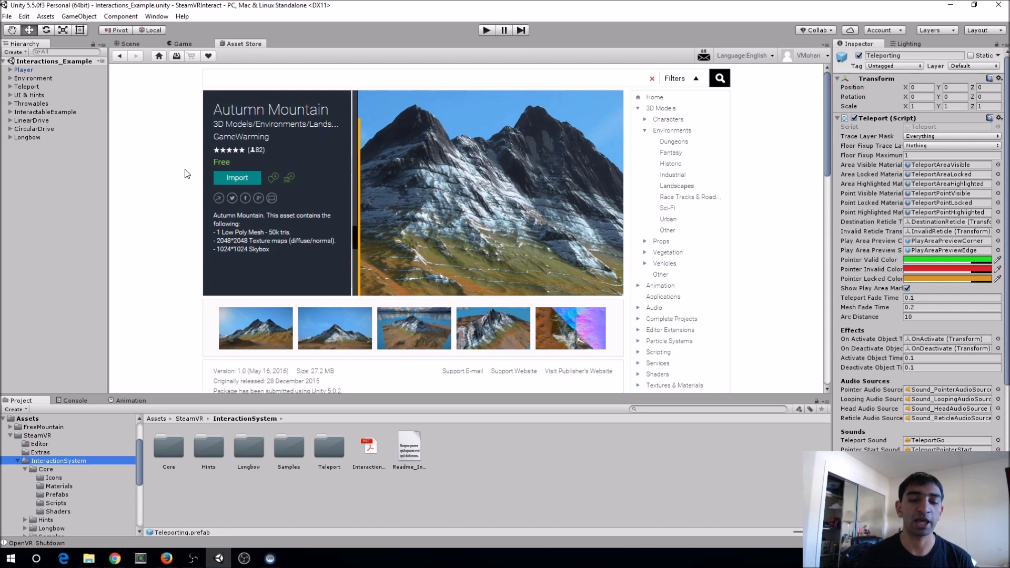
Close the Asset Store and open the FreeMountain scene from Assets > FreeMountain > Scene.
right_click(250, 46)
left_click(277, 77)
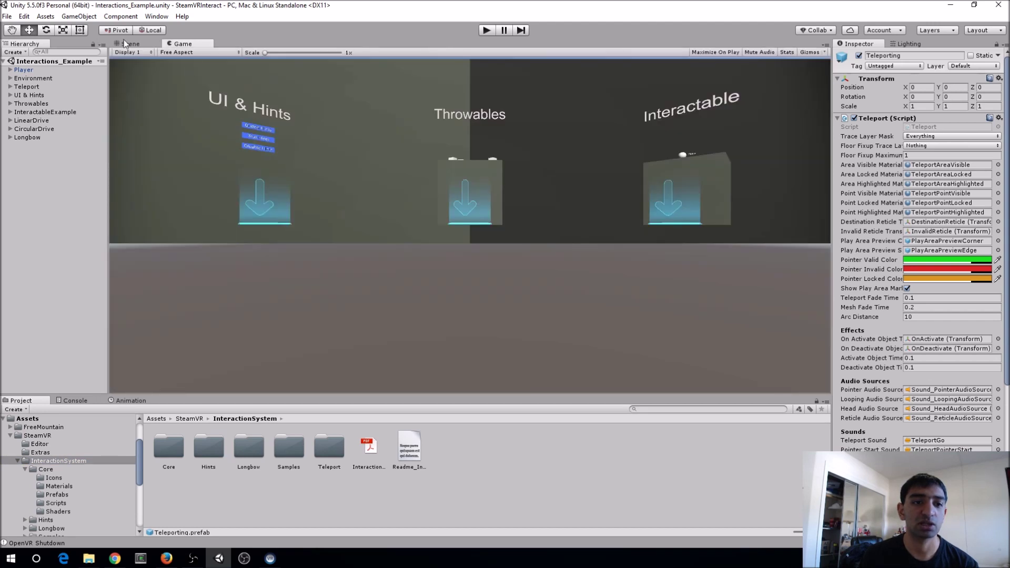
left_click(37, 427)
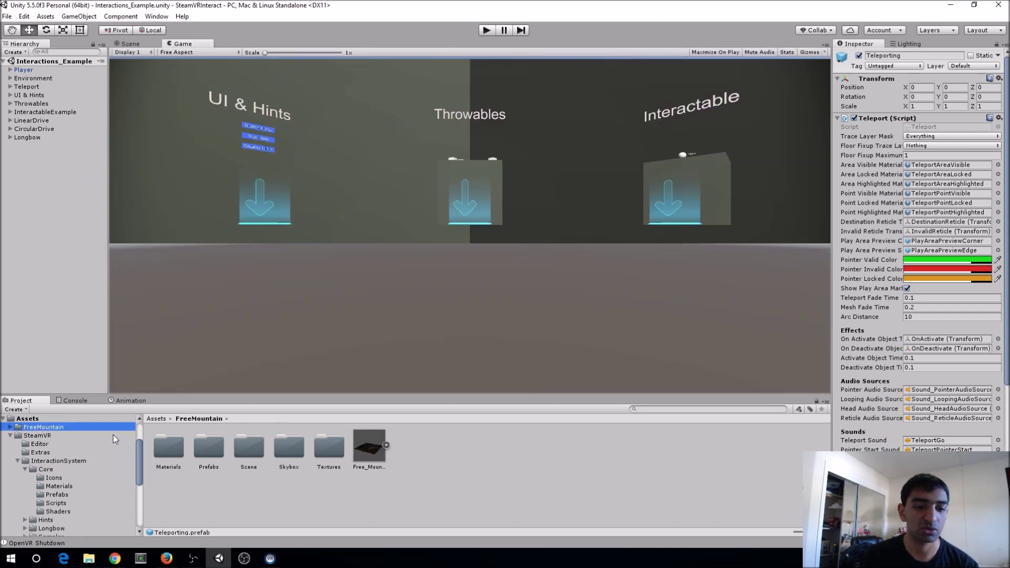
double_click(248, 448)
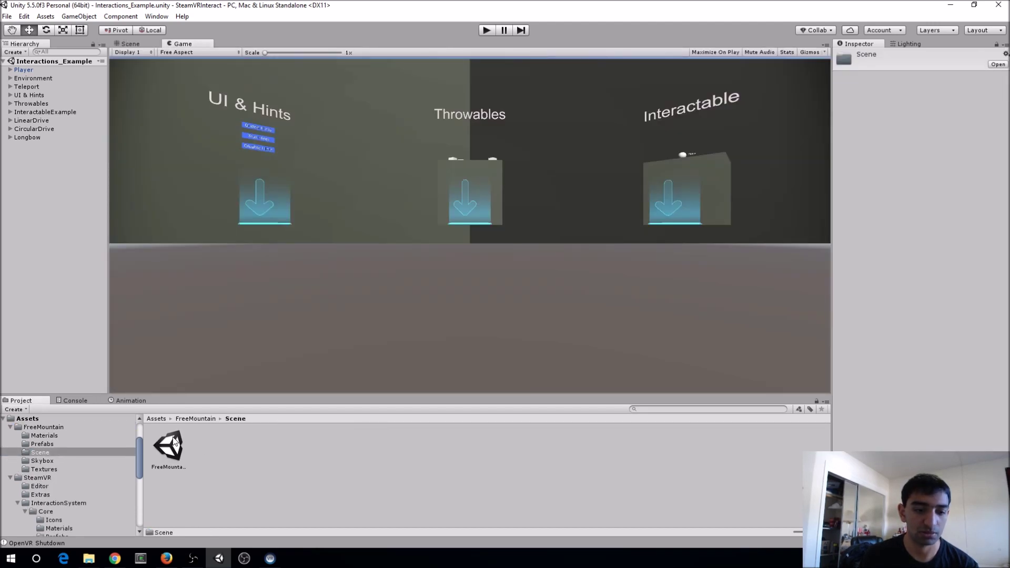
double_click(174, 441)
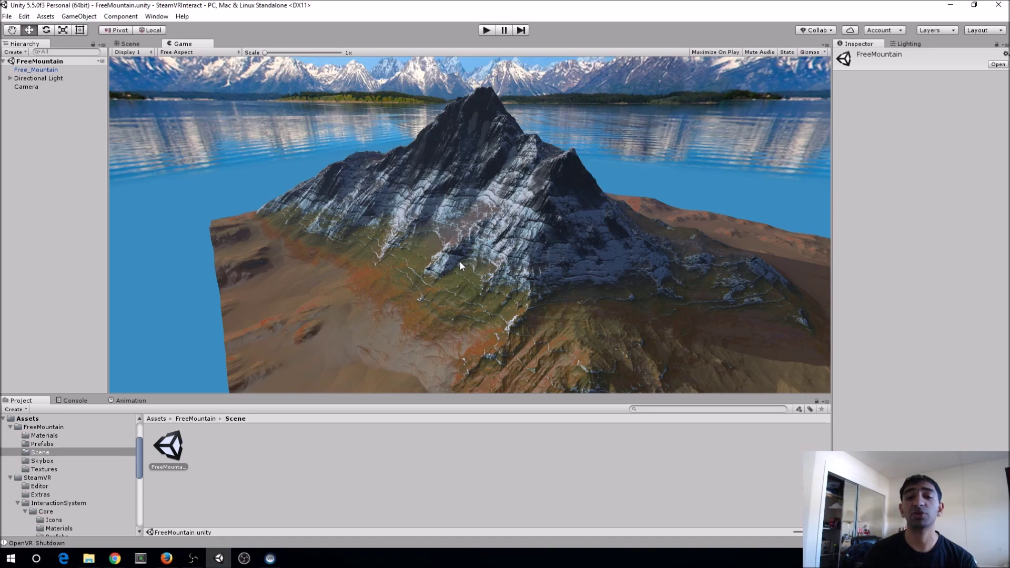
Switch to the Scene view and fly the camera in close over the FreeMountain terrain.
left_click(126, 44)
right_click_drag(513, 331, 462, 282)
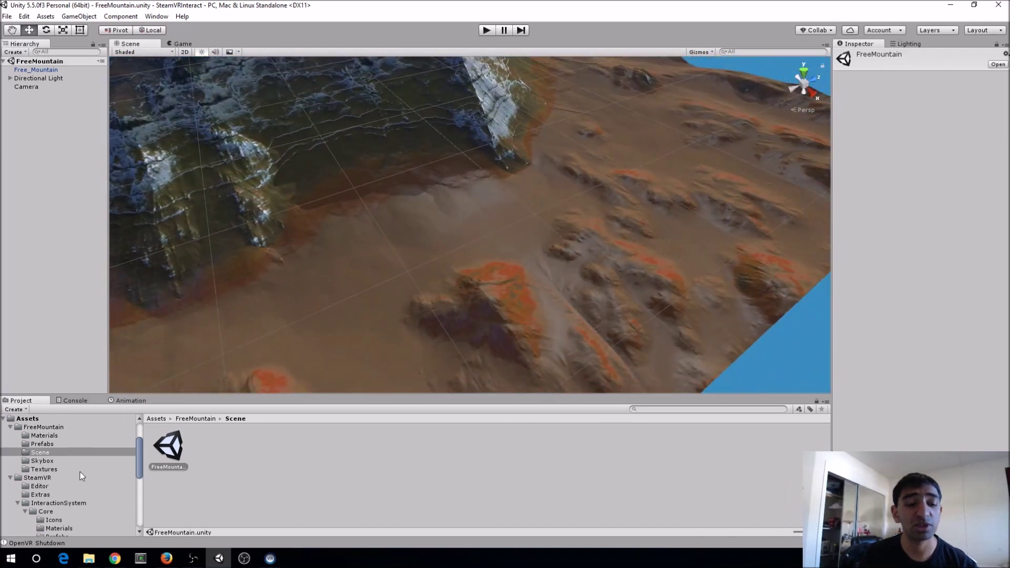
scroll(56, 505, "down", 2)
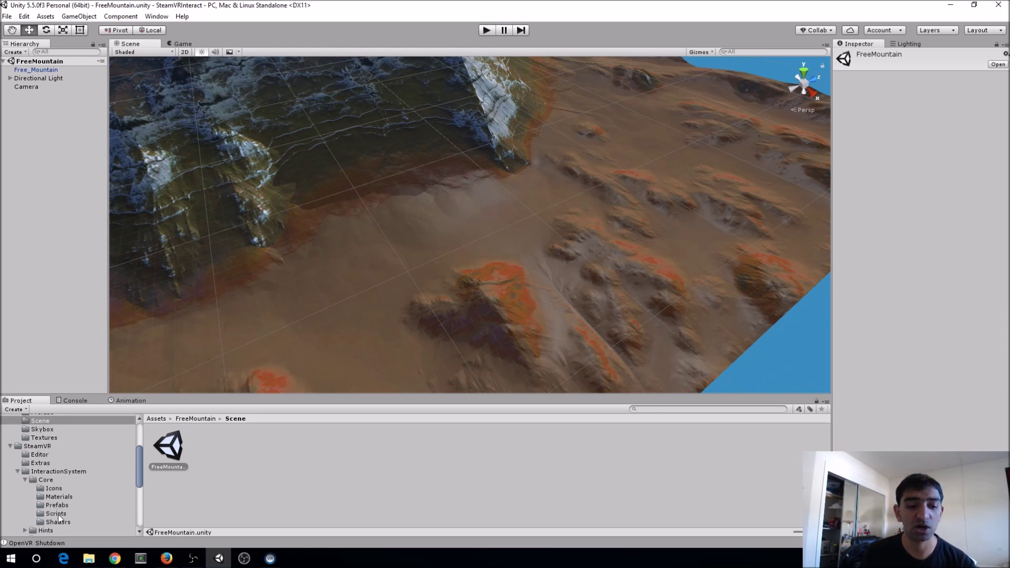
Drag the SteamVR Player prefab from Core/Prefabs into the scene and position it on the terrain.
left_click(55, 505)
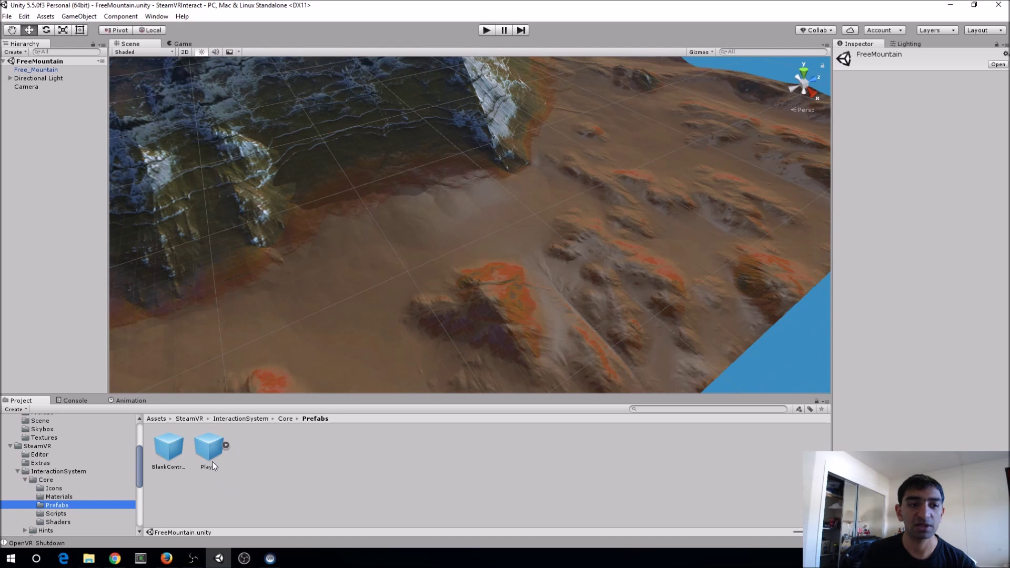
left_click_drag(214, 453, 127, 306)
left_click_drag(270, 333, 280, 332)
left_click_drag(289, 228, 483, 211, "alt")
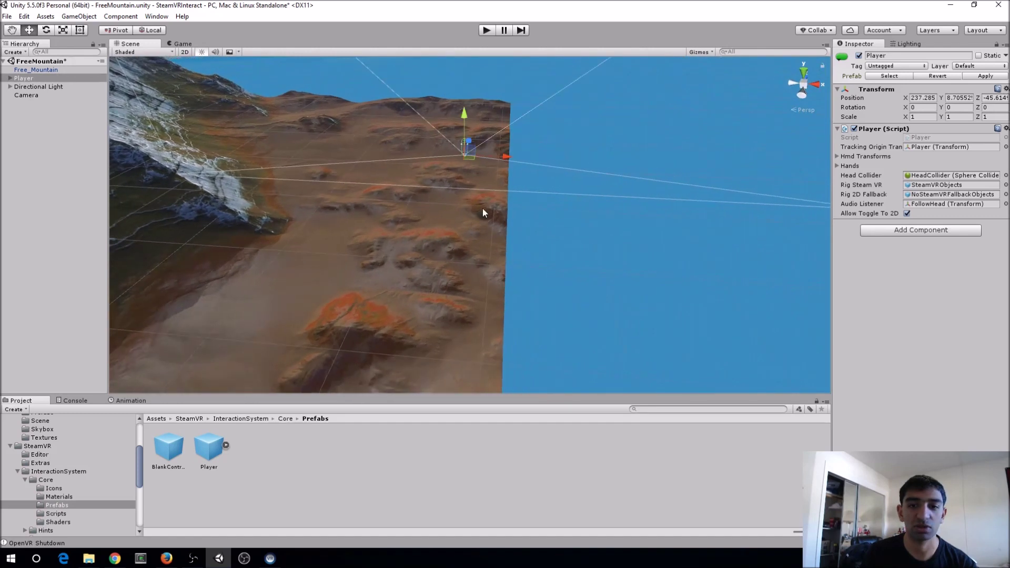
left_click_drag(464, 117, 221, 253)
Delete the scene's original Camera and reselect the Player.
left_click(52, 98)
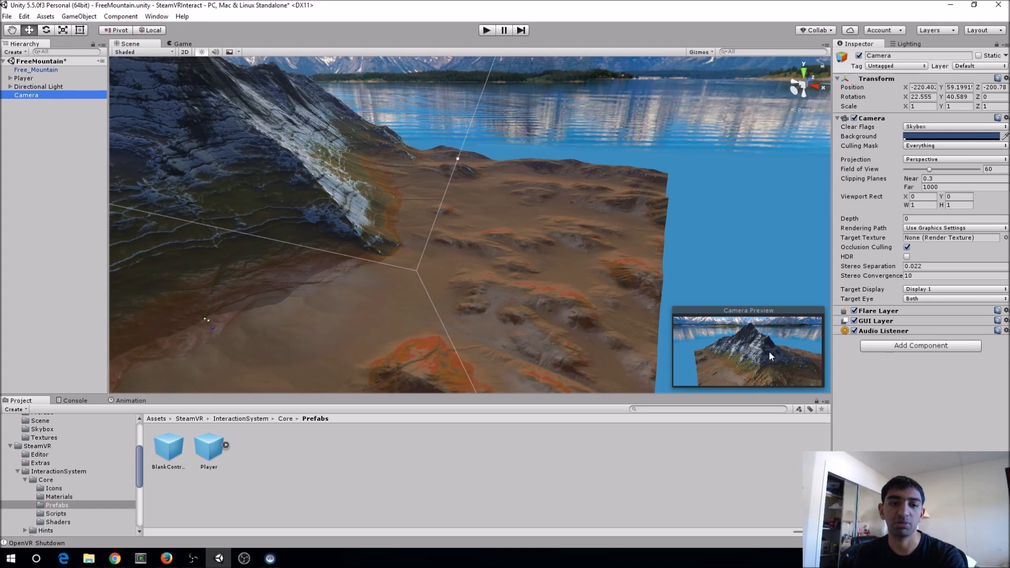
key("Delete")
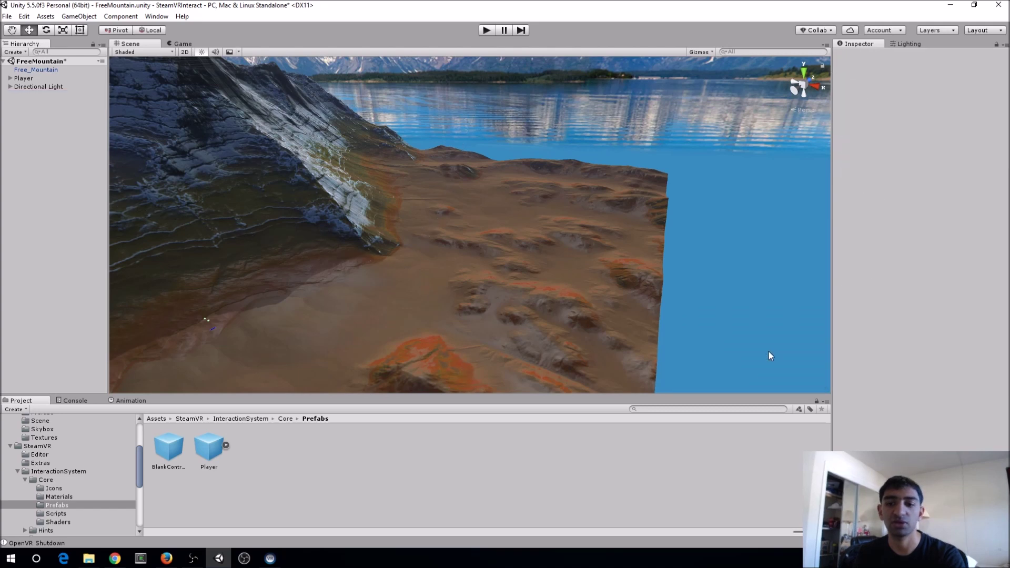
left_click(39, 77)
Dock the Game view beside the Scene view and lower the Player to X 177.43, Y -71.3.
left_click(40, 85)
left_click_drag(179, 44, 608, 206)
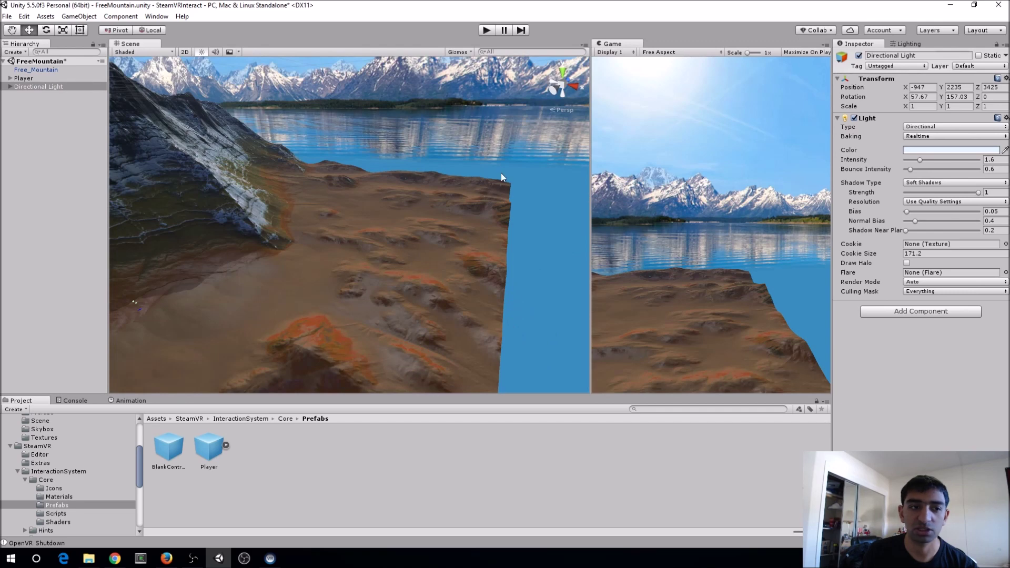
double_click(30, 79)
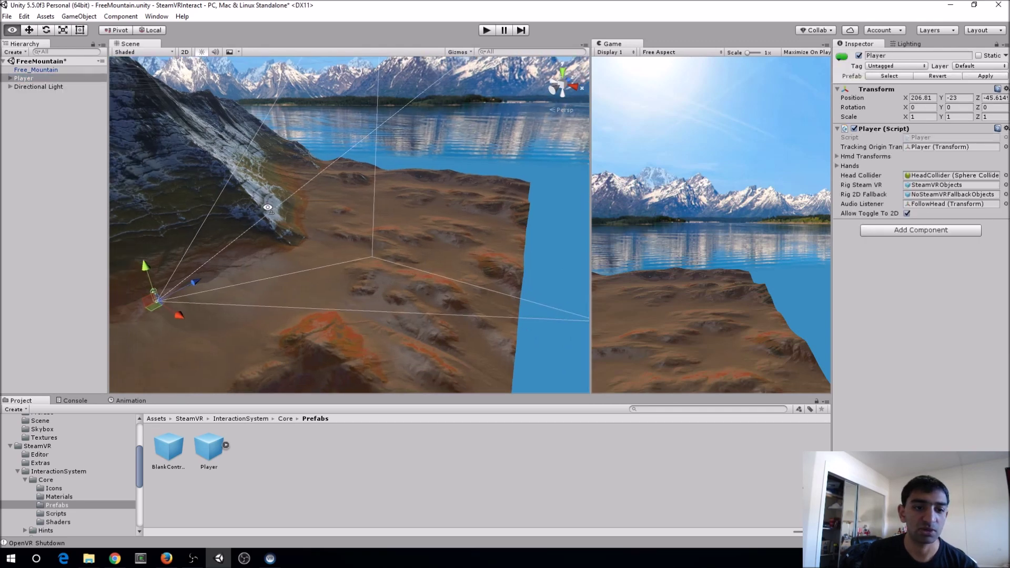
left_click_drag(344, 196, 415, 389, "alt")
key("f")
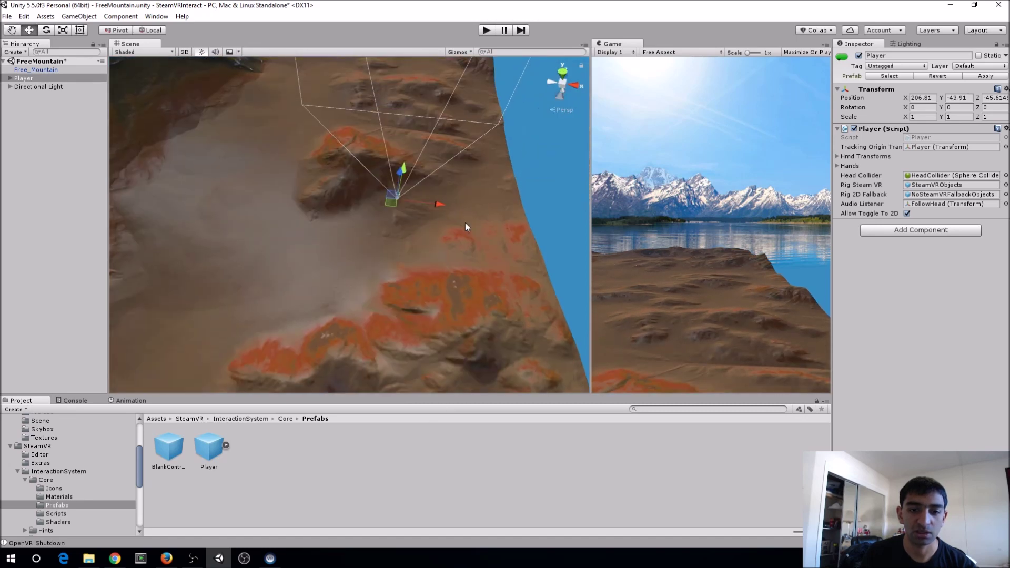
left_click_drag(284, 181, 343, 143)
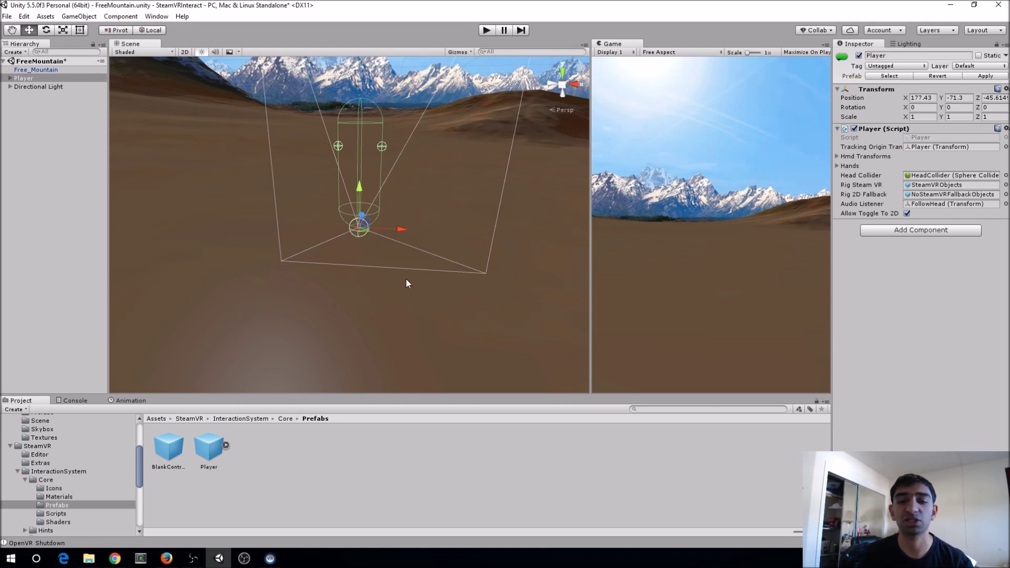
left_click_drag(406, 280, 386, 250, "alt")
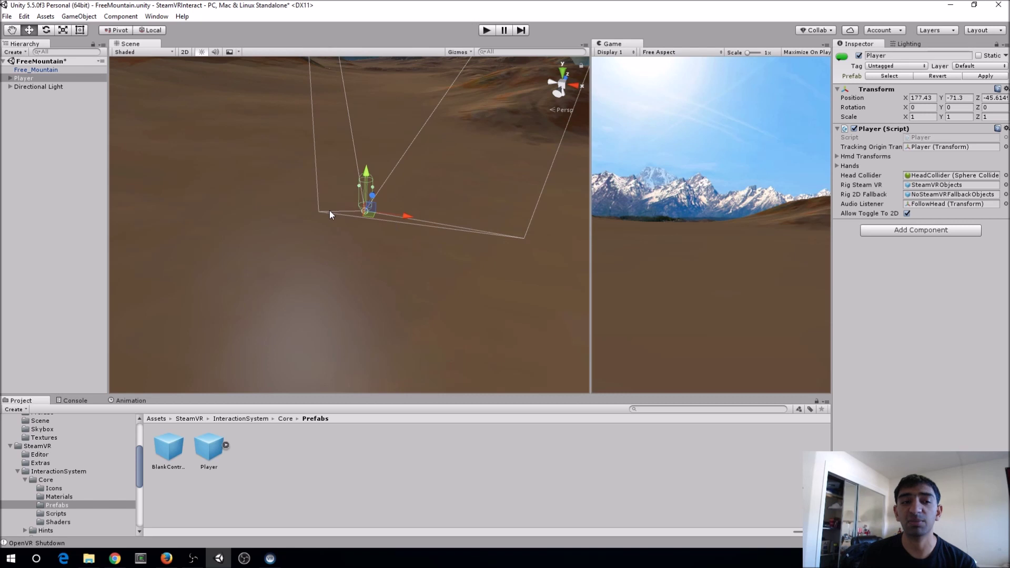
Add a Steam VR_Play Area component to Player with its Size set to 200x150.
left_click(903, 232)
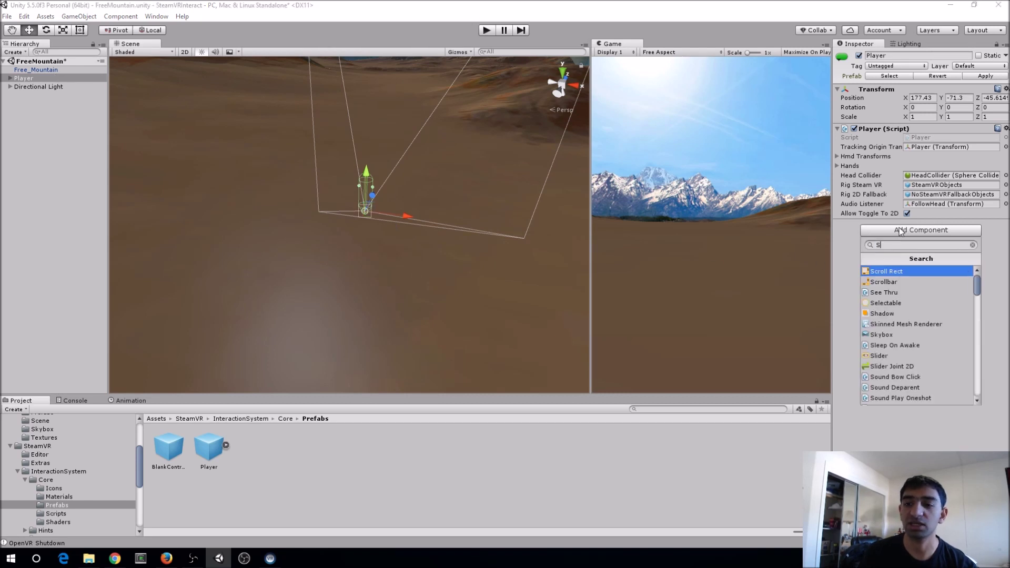
type("SteamVR_")
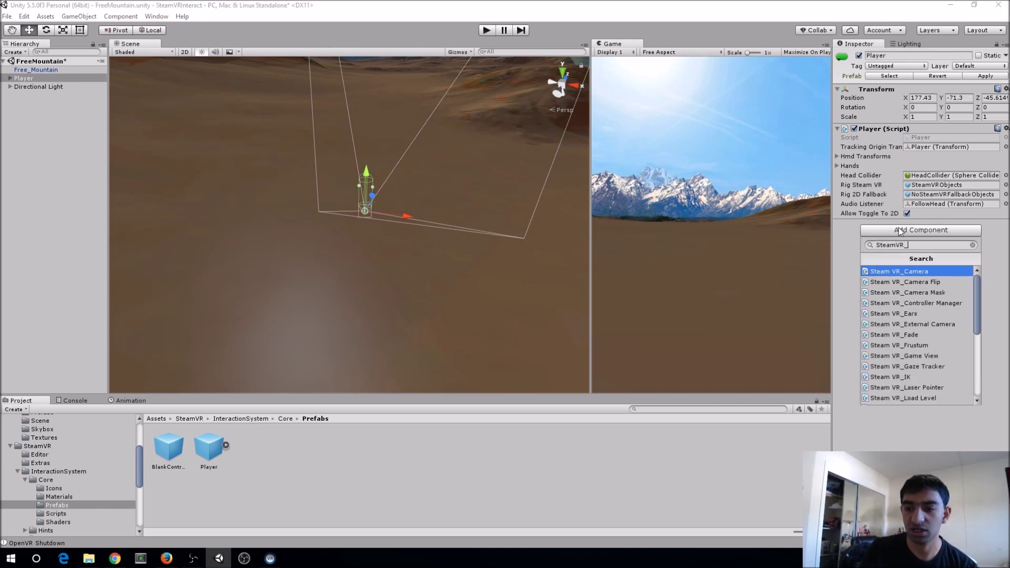
type("Play")
key("Return")
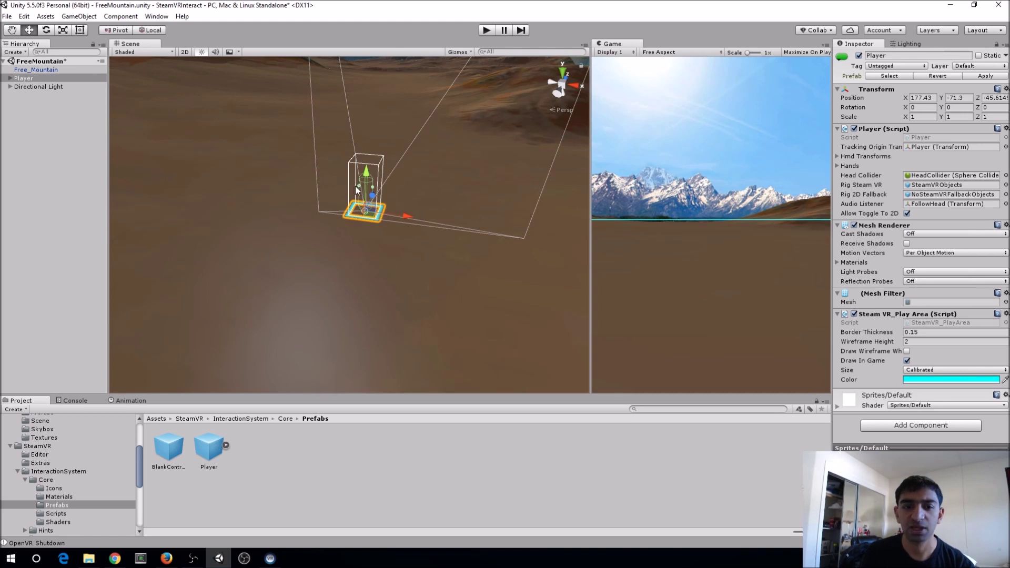
left_click(934, 370)
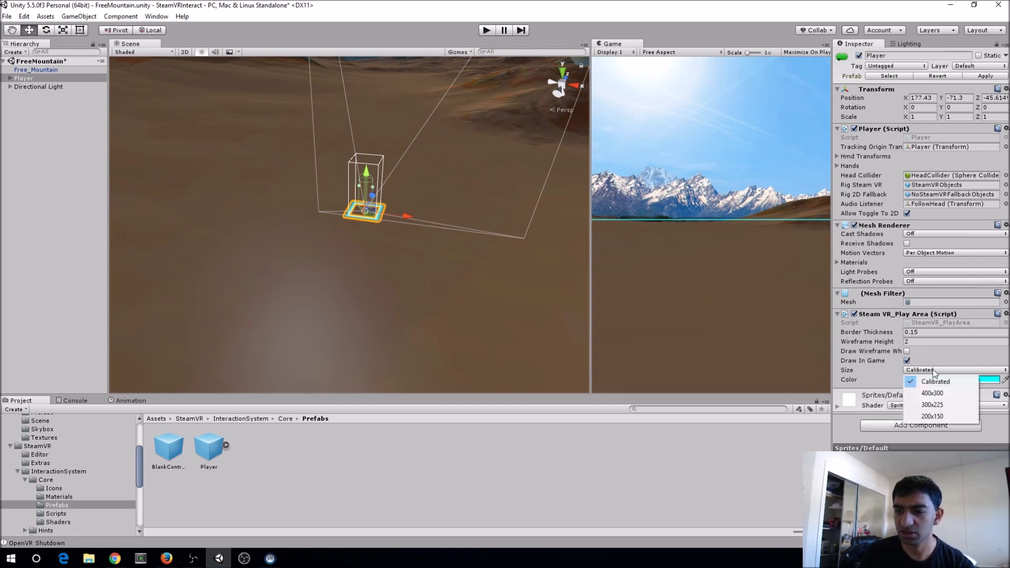
left_click(942, 416)
left_click_drag(518, 224, 484, 179, "alt")
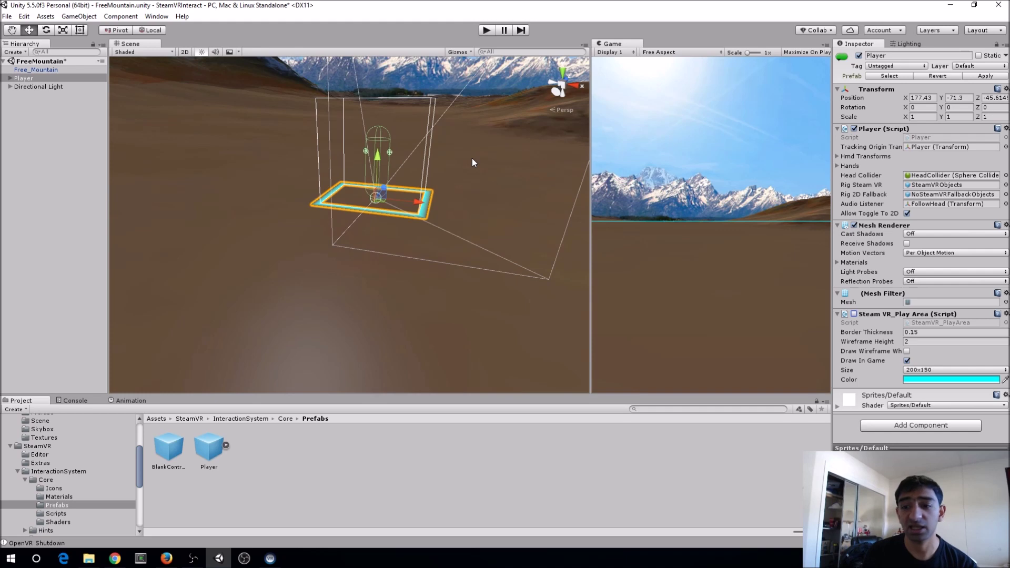
left_click_drag(466, 157, 494, 181, "alt")
key("f")
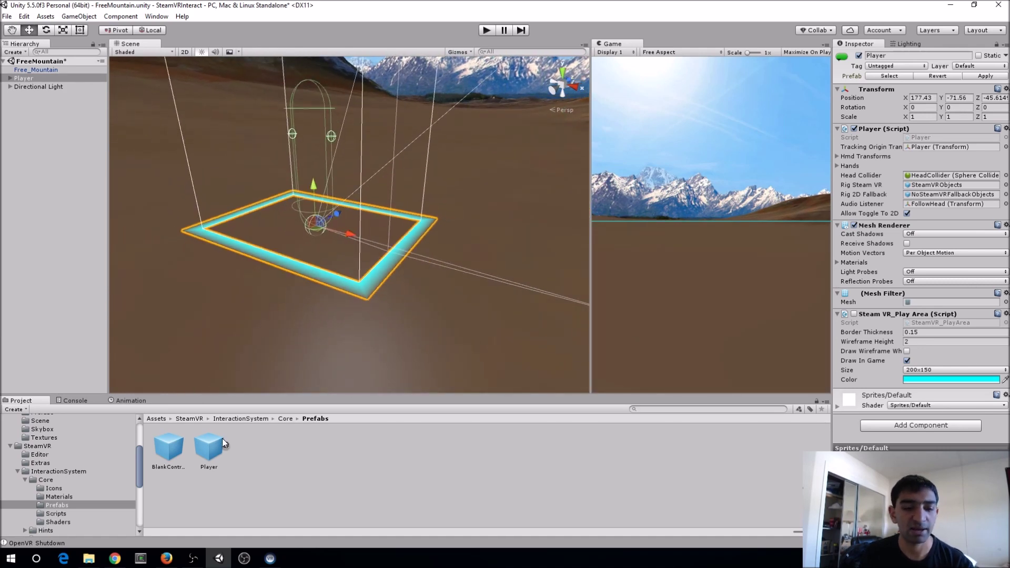
scroll(54, 476, "down", 2)
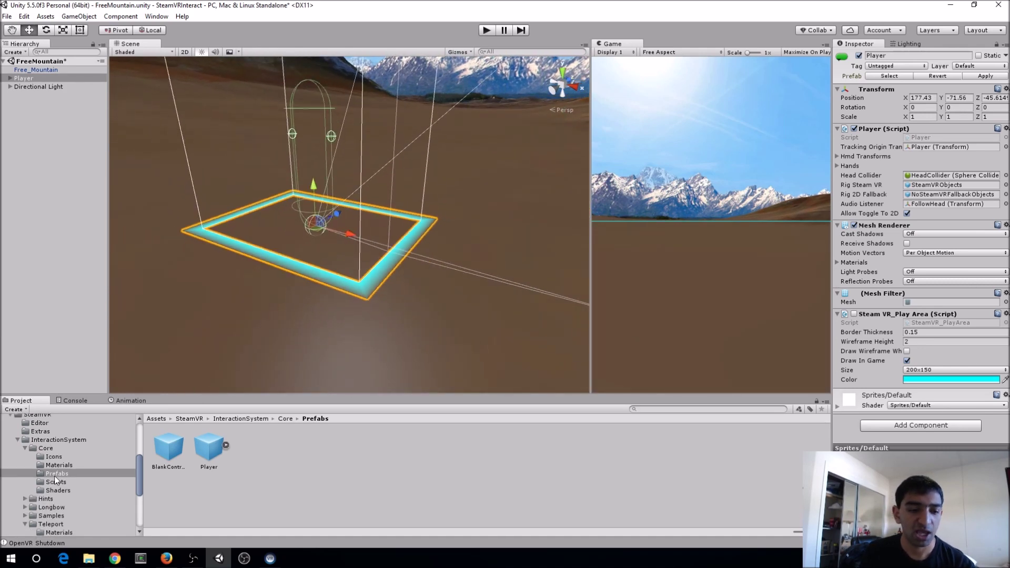
left_click(23, 448)
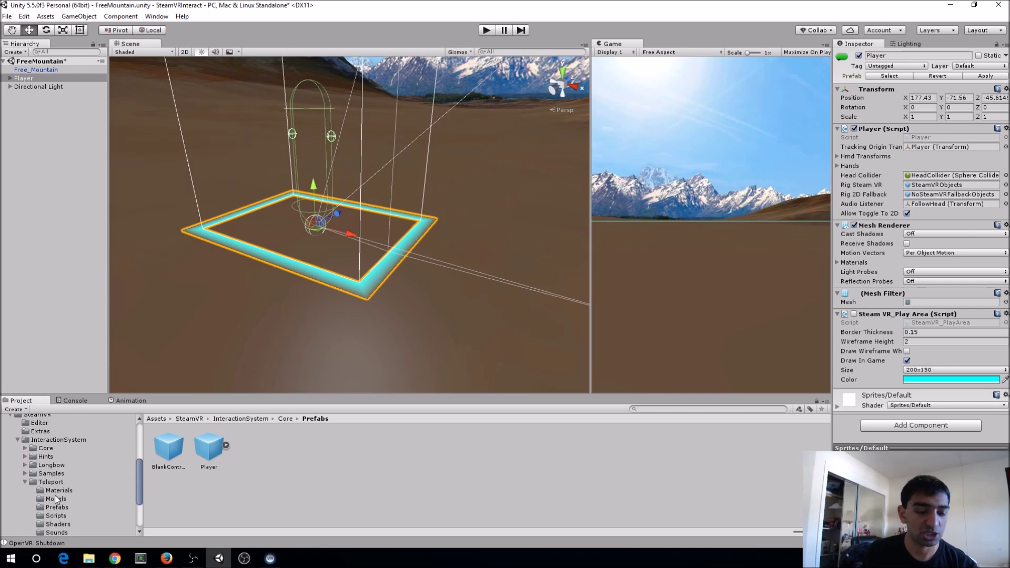
scroll(54, 495, "down", 2)
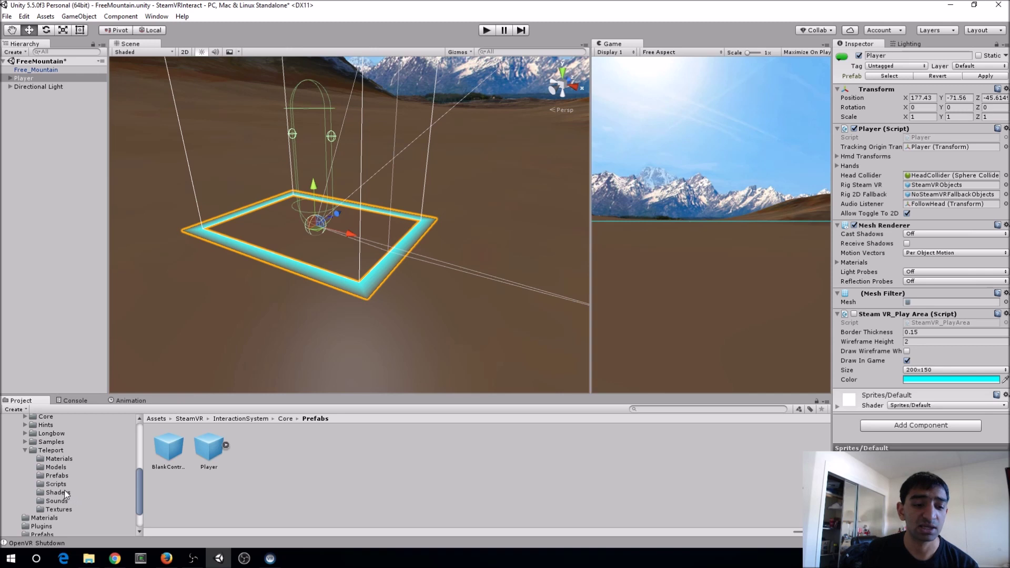
left_click(57, 475)
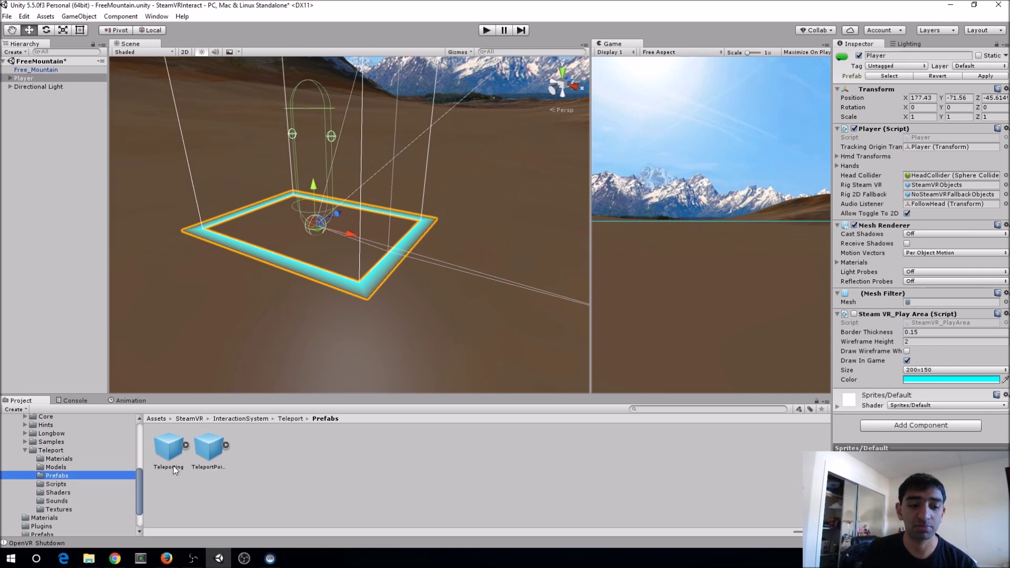
left_click_drag(173, 466, 67, 287)
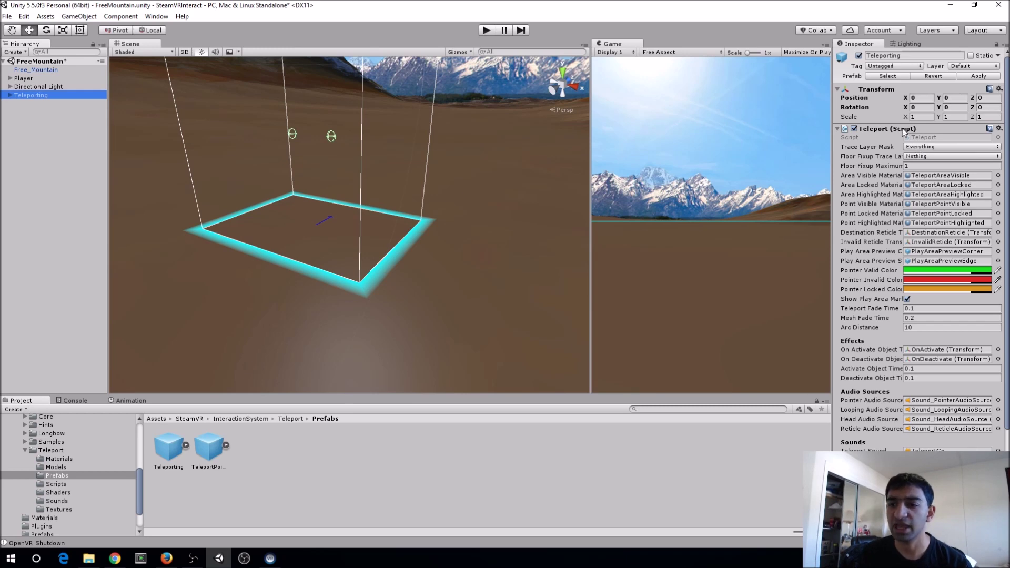
scroll(970, 172, "down", 3)
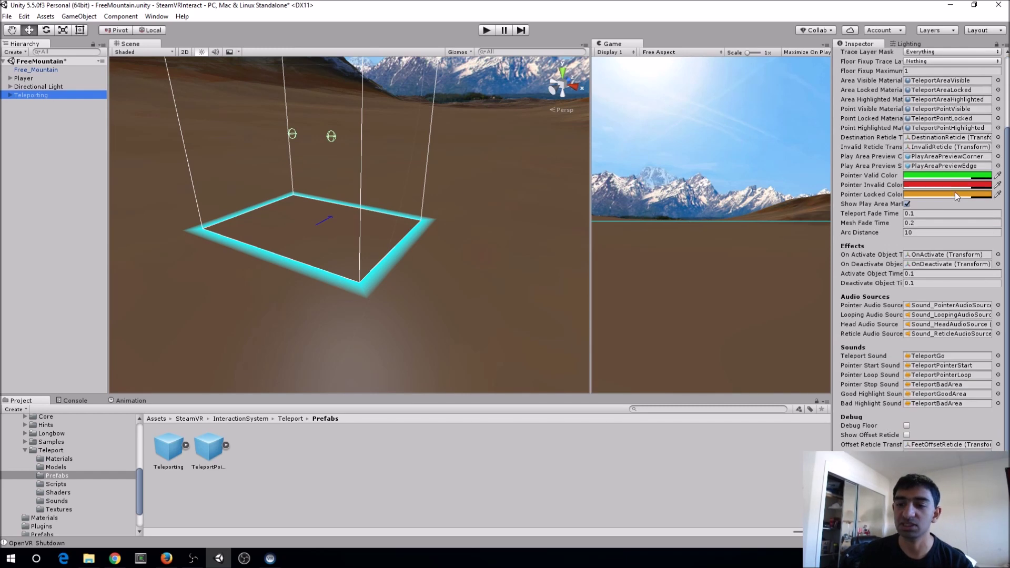
scroll(954, 192, "down", 1)
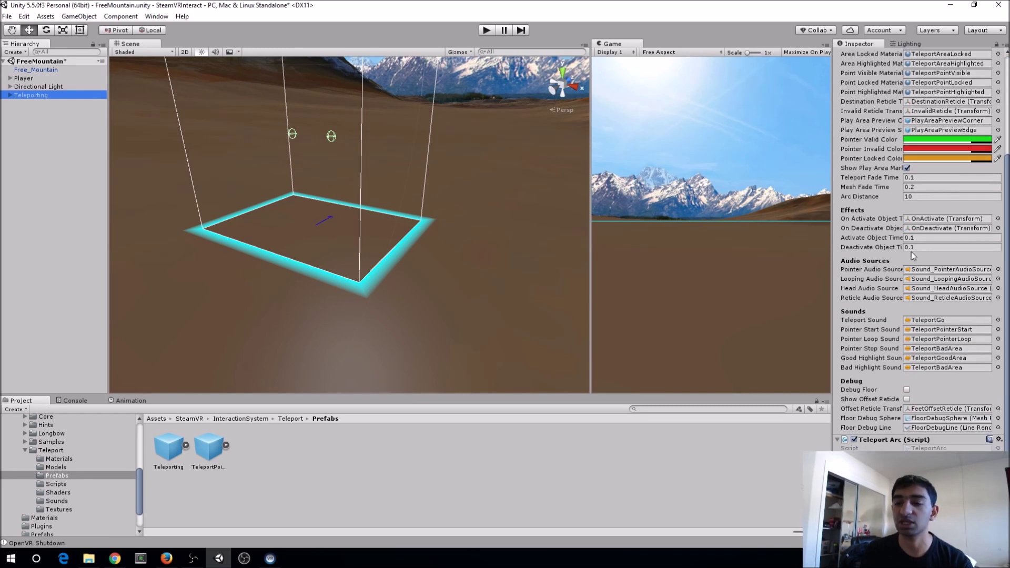
scroll(907, 263, "up", 2)
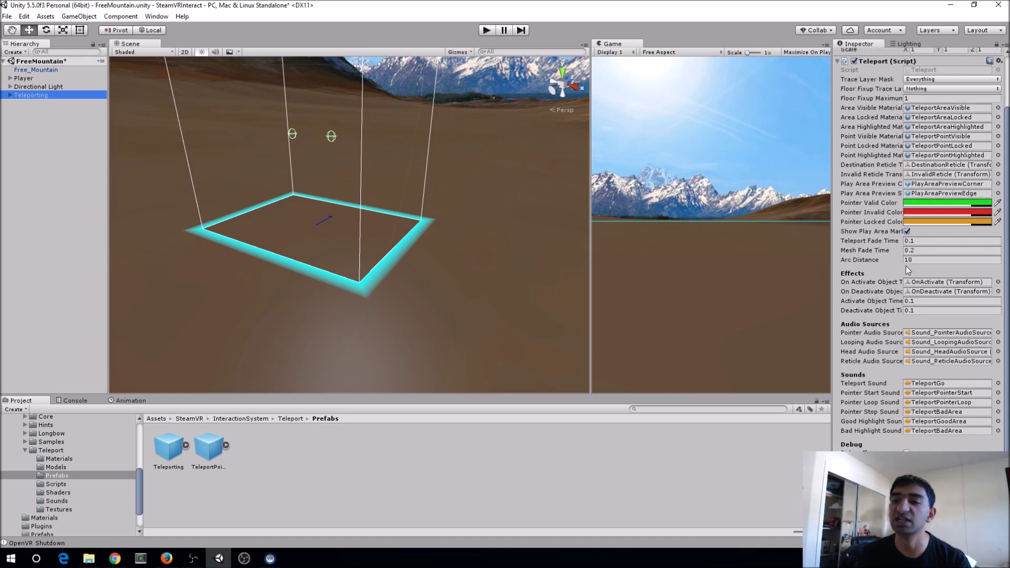
scroll(905, 267, "up", 2)
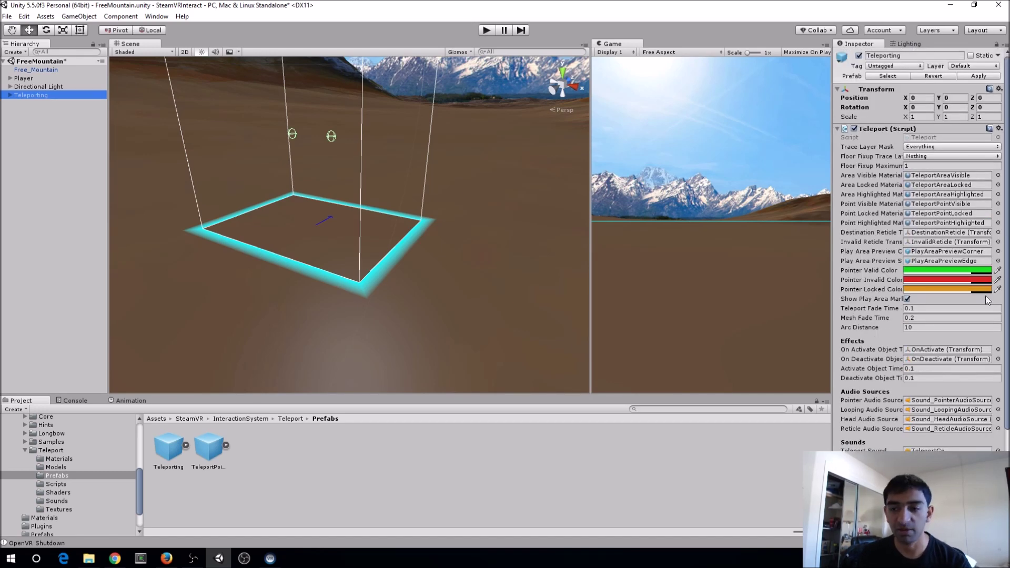
scroll(939, 259, "down", 4)
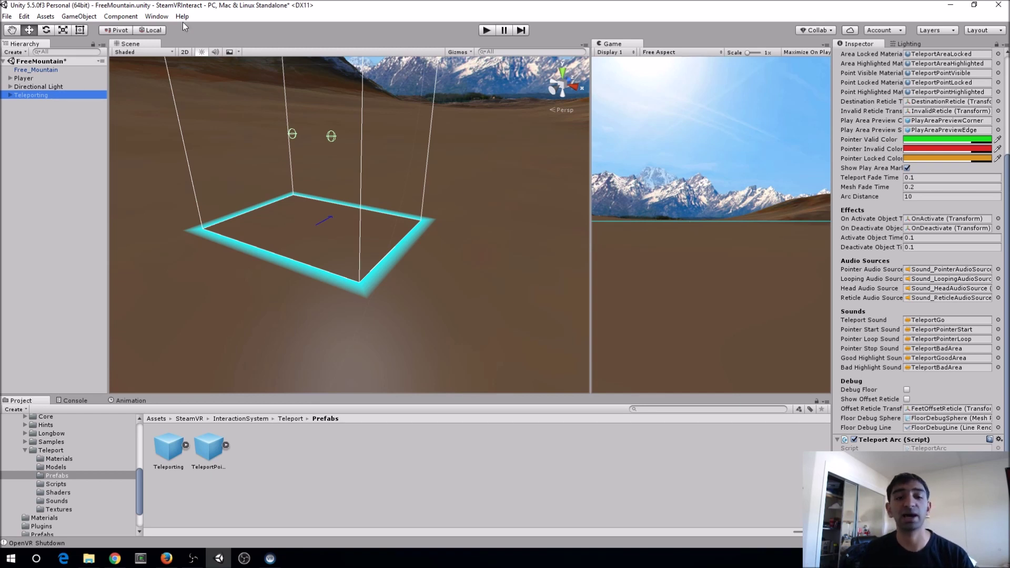
Place TeleportPoint and TeleportPoint (1) on the terrain, nudging the second one vertically.
left_click_drag(411, 178, 378, 145, "alt")
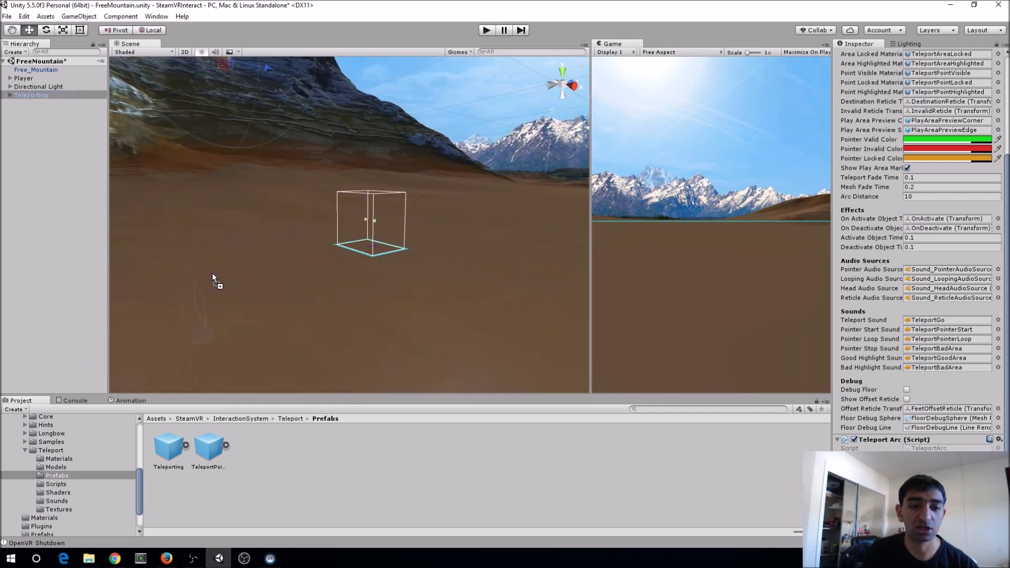
left_click_drag(260, 181, 173, 187)
key("f")
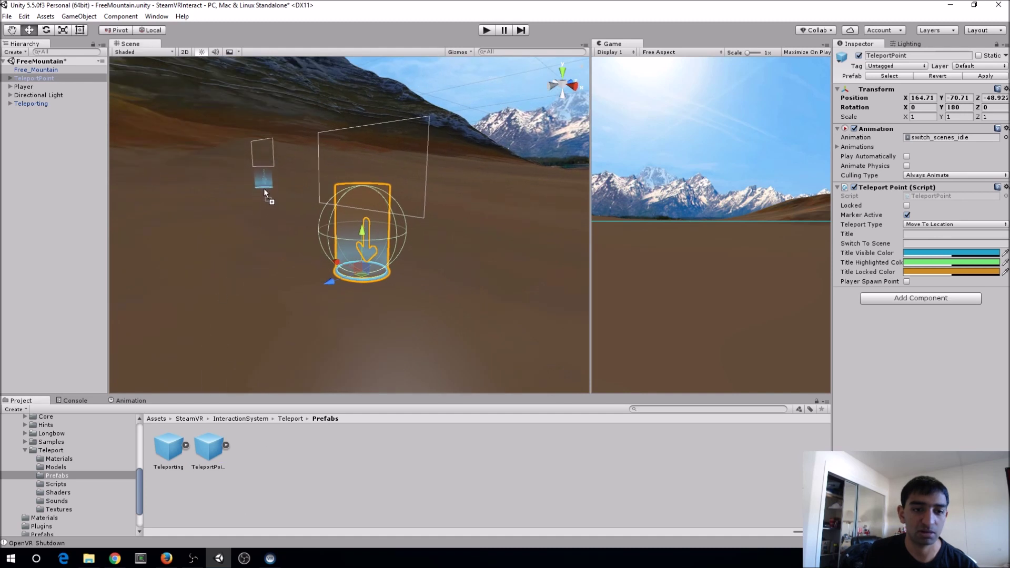
left_click_drag(263, 188, 263, 188)
key("f")
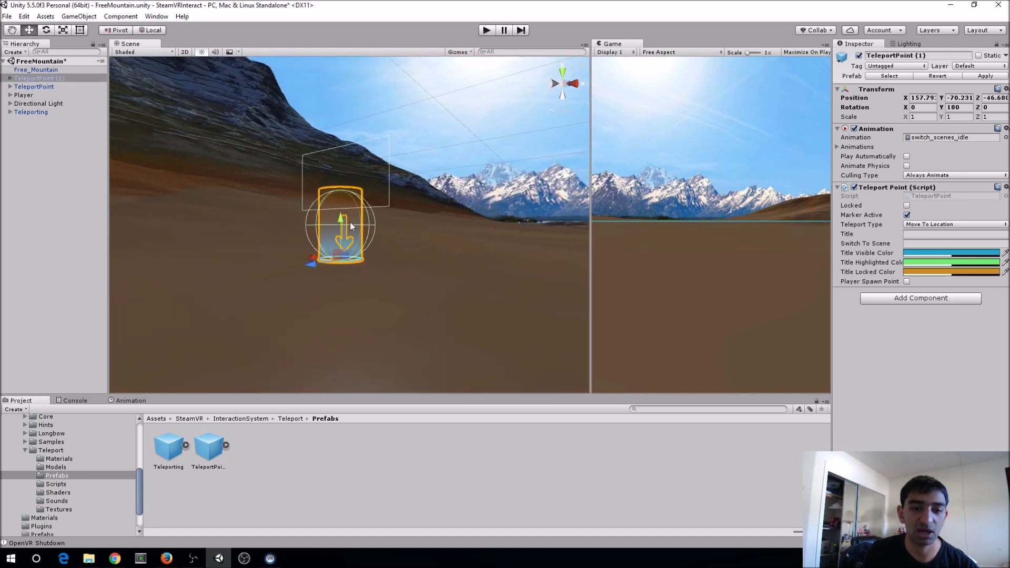
left_click_drag(338, 215, 362, 243)
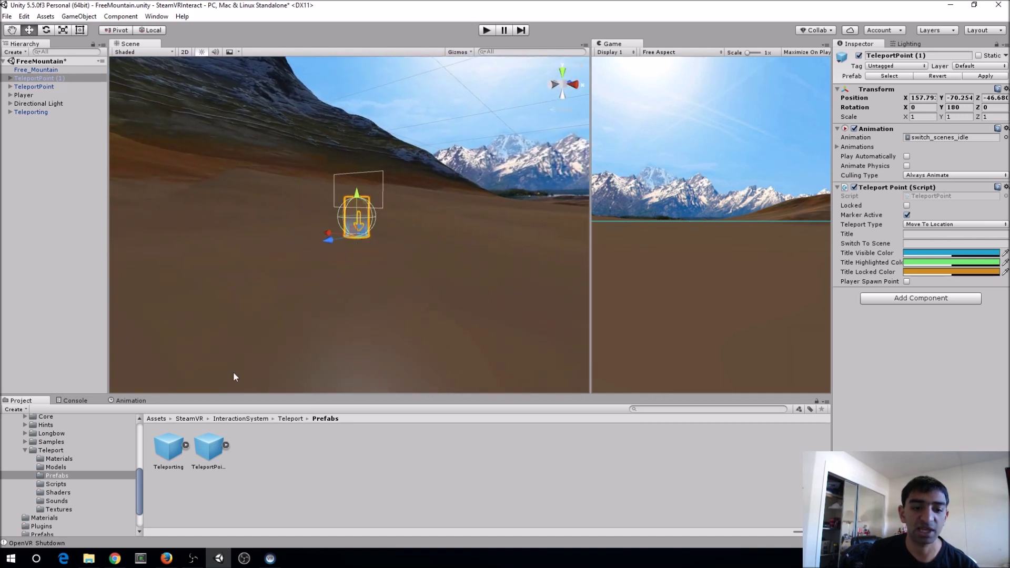
Add TeleportPoint (2), shift it along Z, and dock the Game view into the Scene panel.
left_click_drag(155, 192, 193, 165)
left_click_drag(194, 204, 121, 204)
left_click_drag(225, 214, 172, 241, "alt")
scroll(172, 241, "down", 5, "alt")
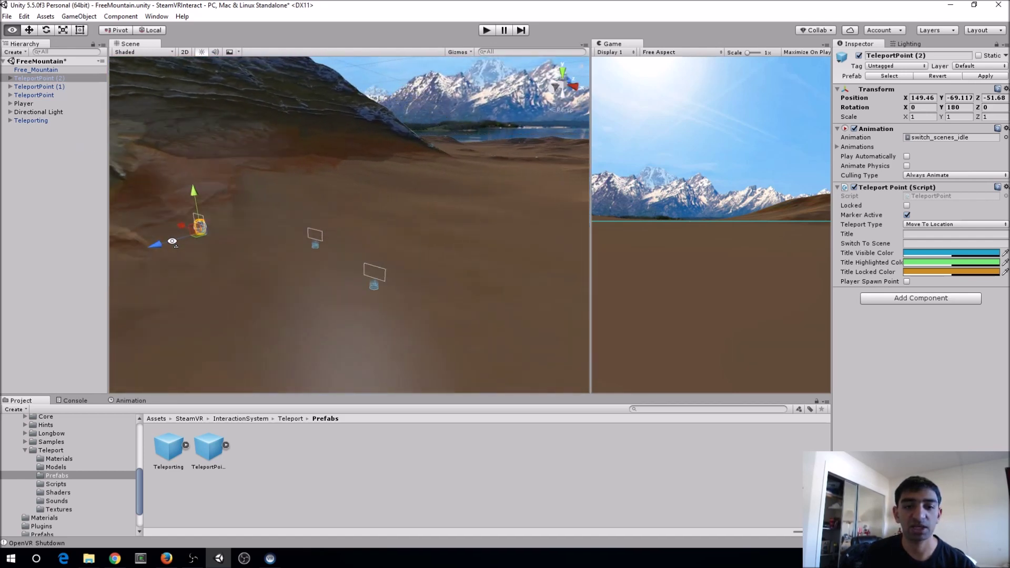
right_click_drag(423, 269, 357, 242)
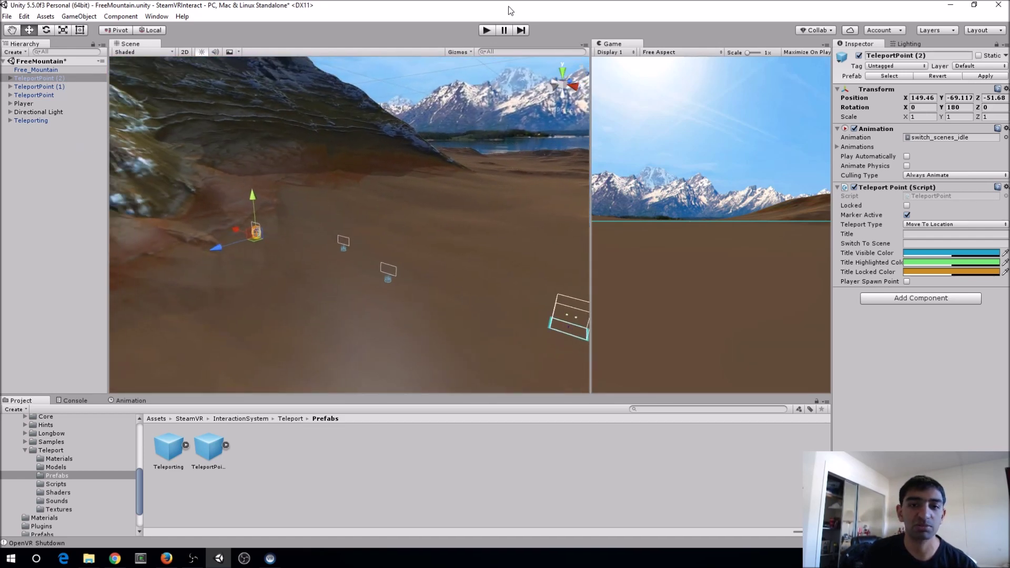
left_click_drag(612, 45, 160, 44)
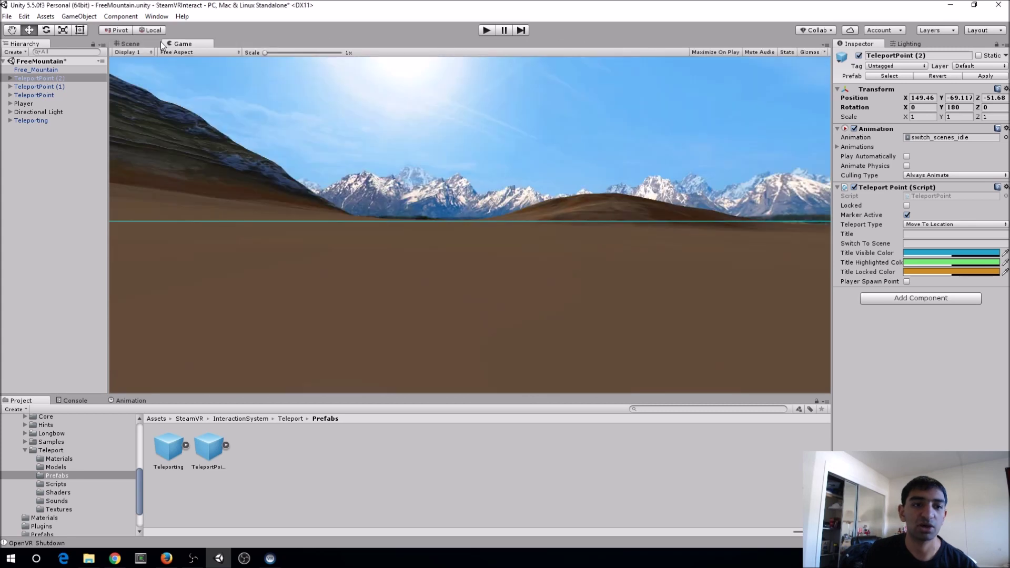
Run the scene in play mode, compare the 2D debug and VR cameras, then return to the Scene view.
left_click(129, 44)
left_click(486, 31)
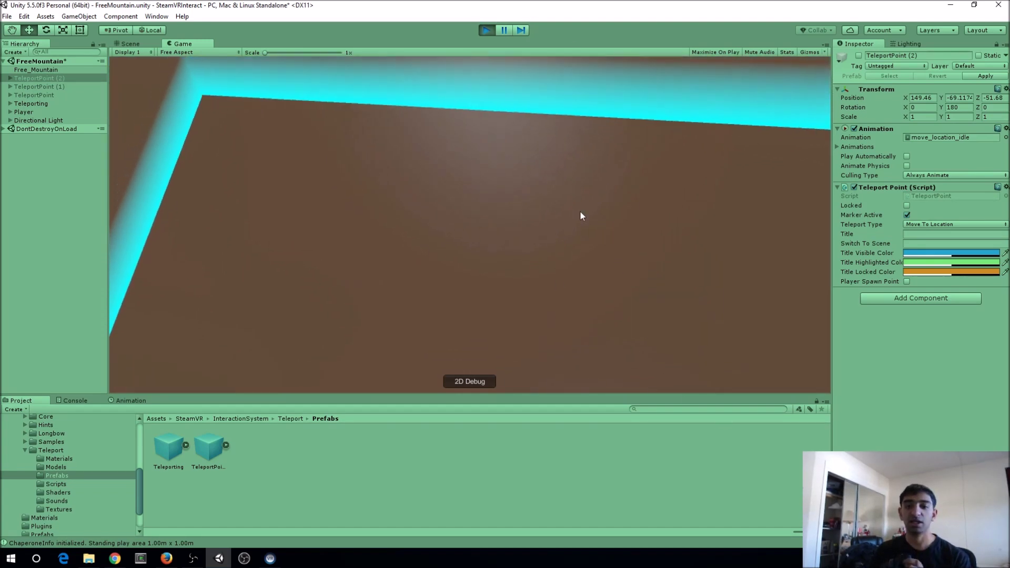
left_click(474, 380)
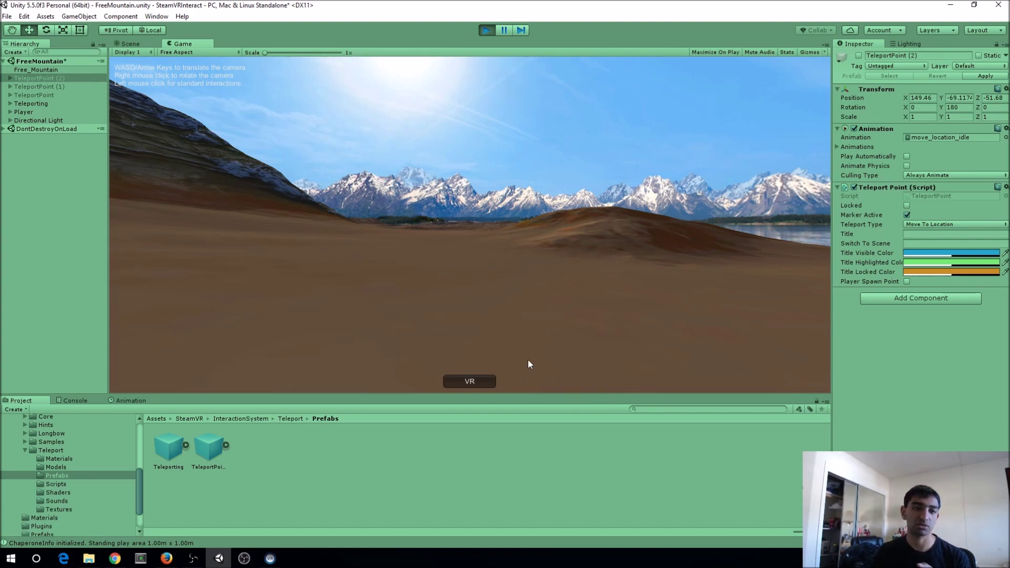
left_click(467, 380)
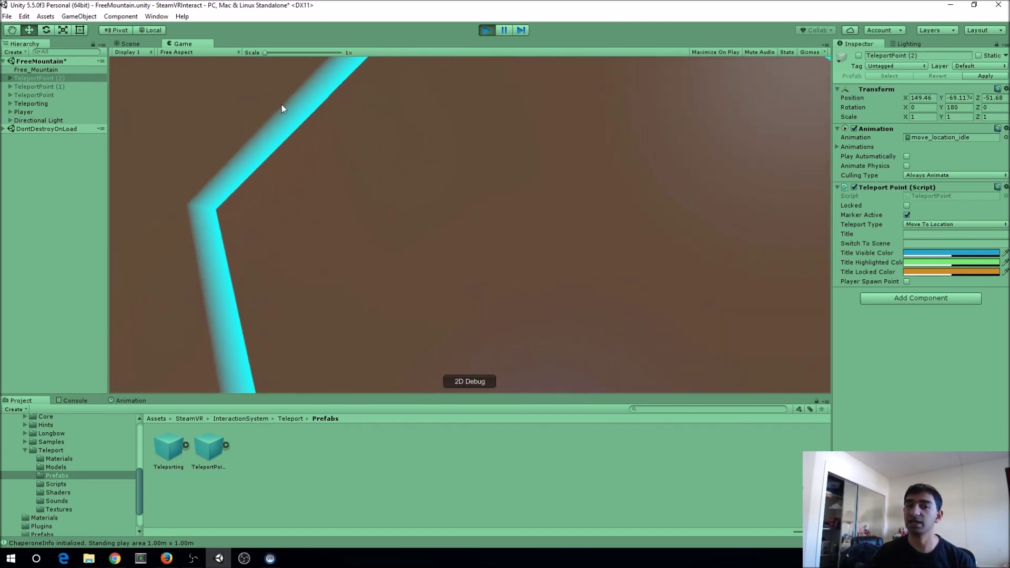
left_click(131, 45)
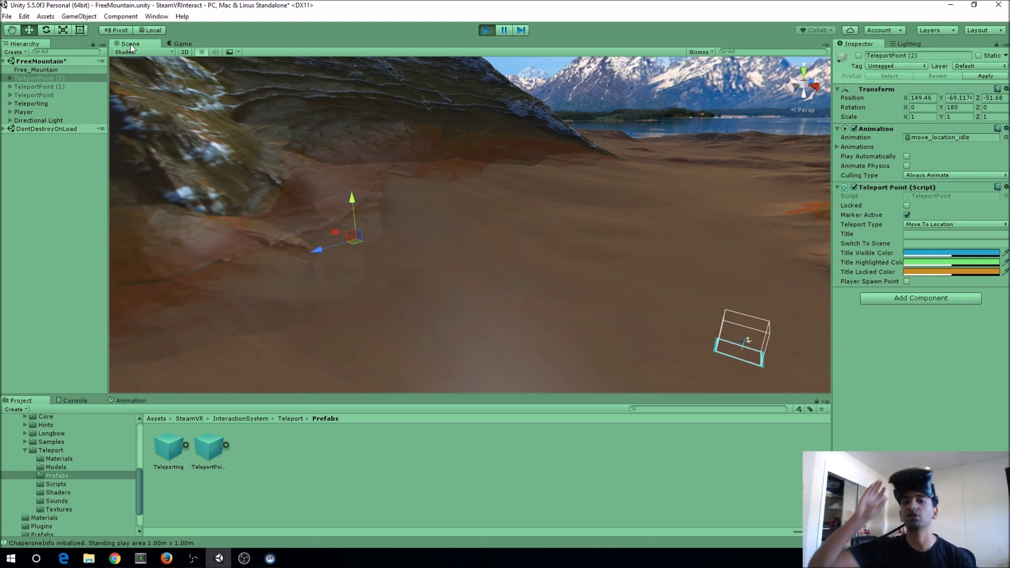
Restart play mode for headset testing, then stop it.
left_click(487, 30)
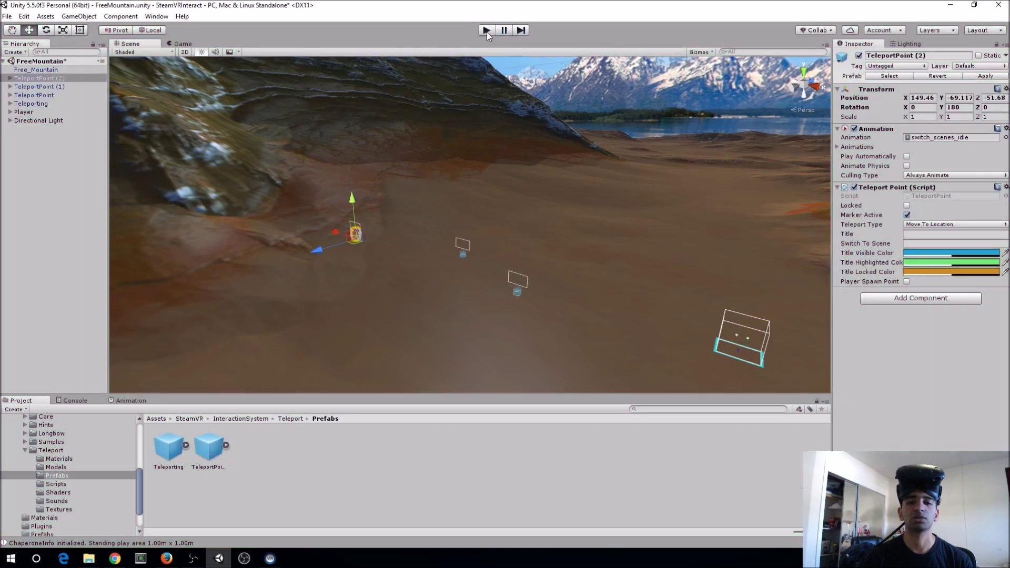
left_click(487, 30)
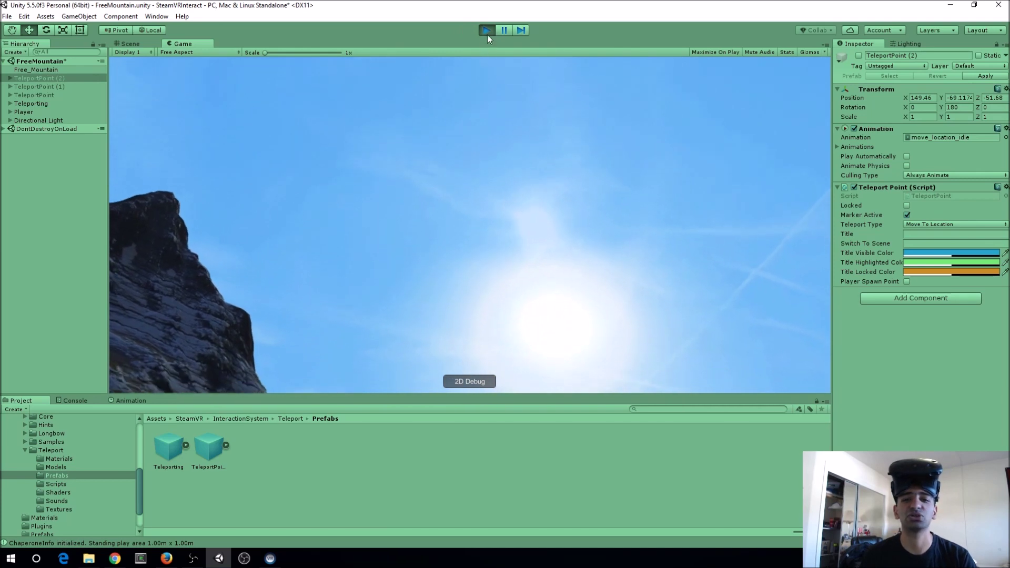
left_click(486, 31)
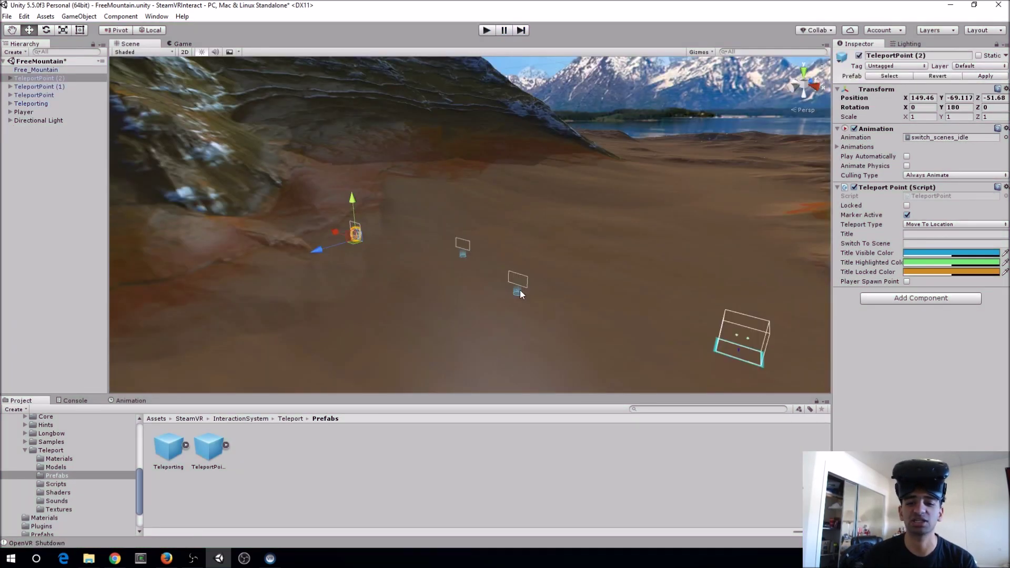
Move TeleportPoint and TeleportPoint (1) along the X axis into a closer row.
left_click(518, 292)
left_click_drag(488, 282, 549, 308)
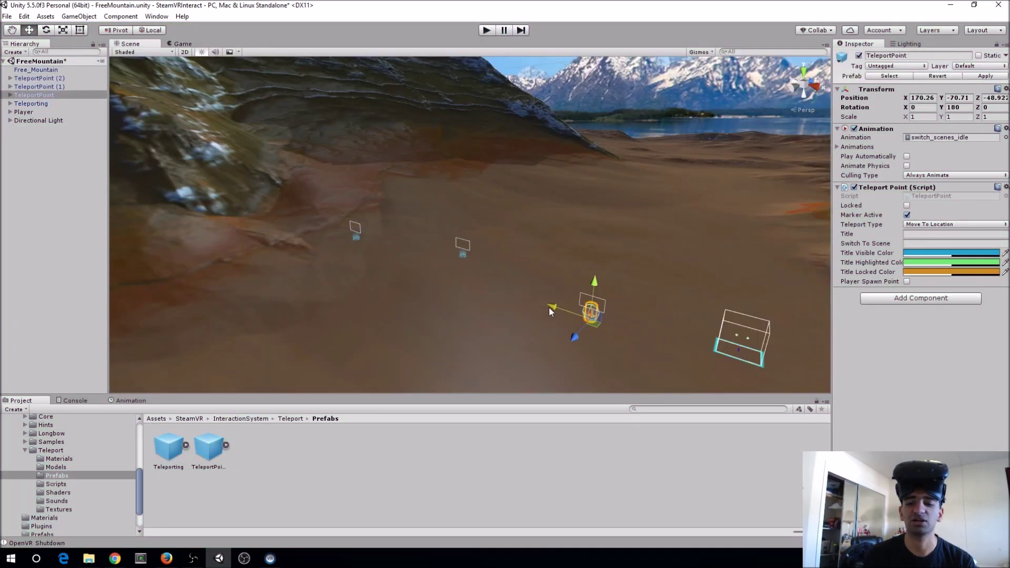
left_click(462, 255)
left_click_drag(439, 249, 498, 267)
Move TeleportPoint (2) to X 161.59, enter play mode, and tick its Locked option.
left_click(357, 239)
left_click_drag(336, 233, 412, 269)
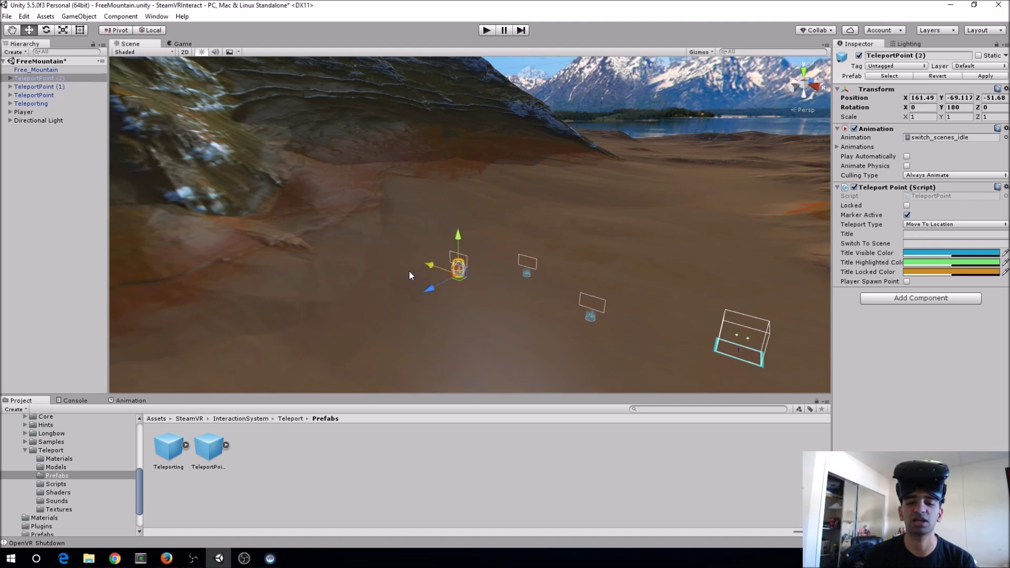
left_click(485, 30)
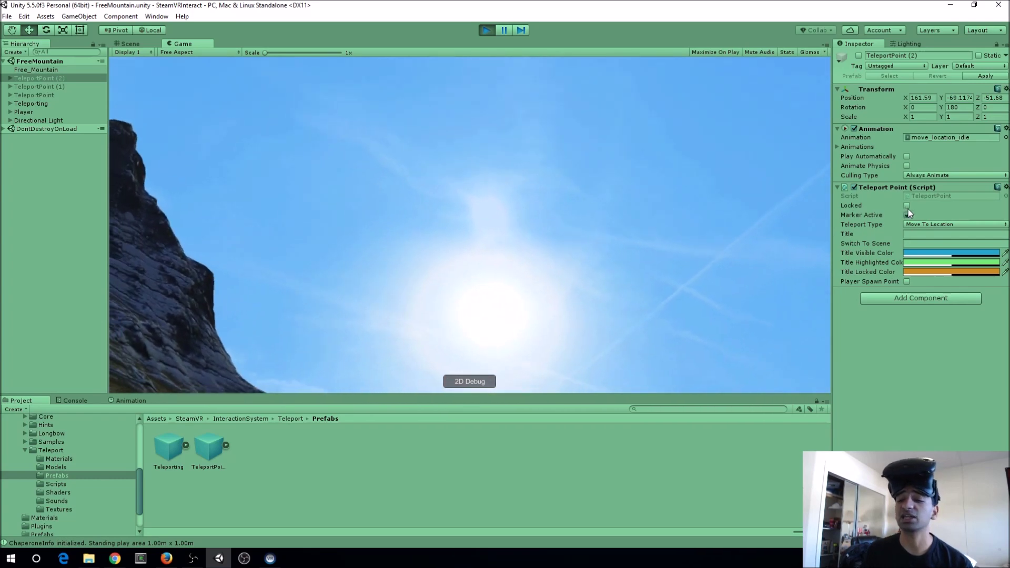
left_click(906, 205)
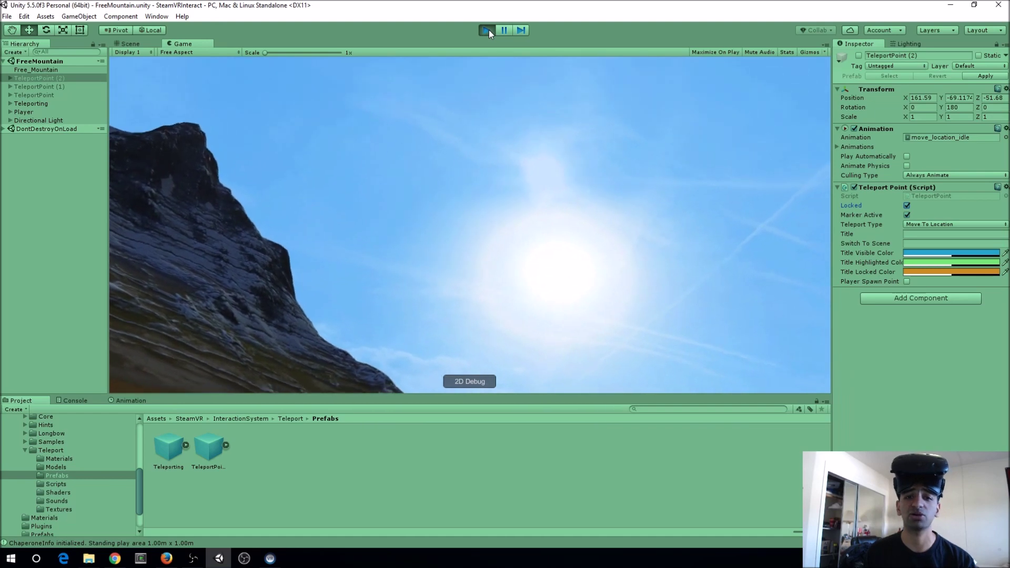
Stop play mode after testing the locked TeleportPoint (2).
left_click(488, 30)
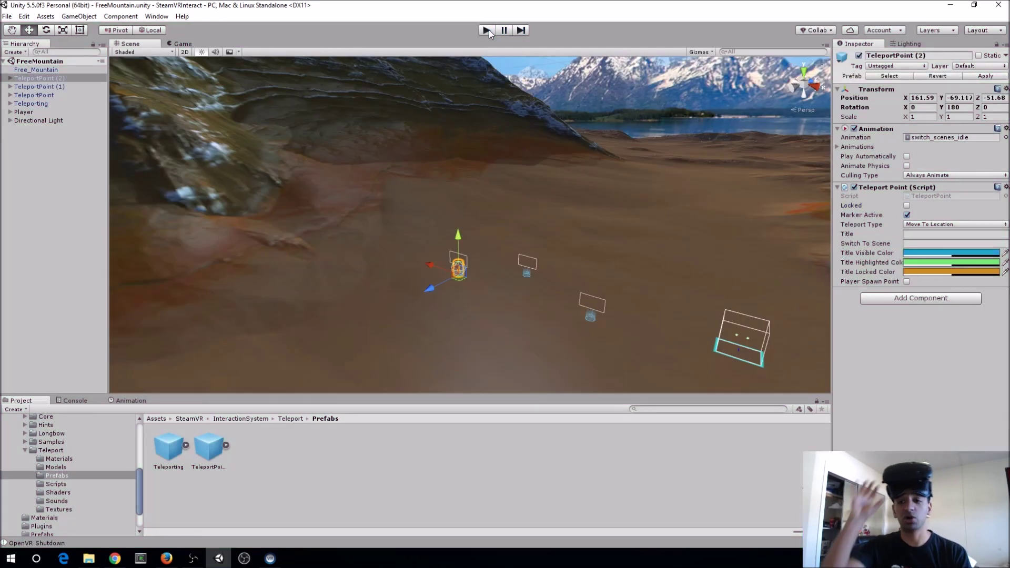